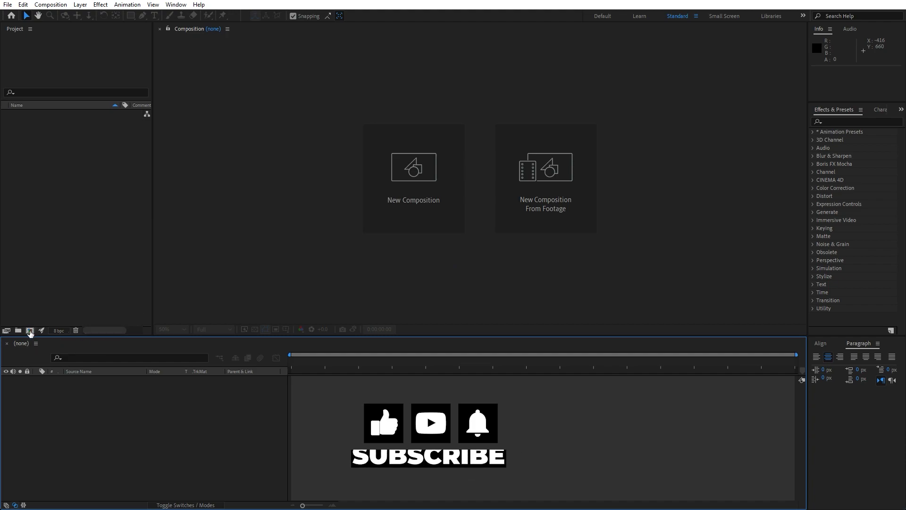
# Step: Create a composition named Final at 1920 x 1080 px, 30 frames per second and 10 seconds long
pyautogui.click(30, 330)
pyautogui.write('Final')
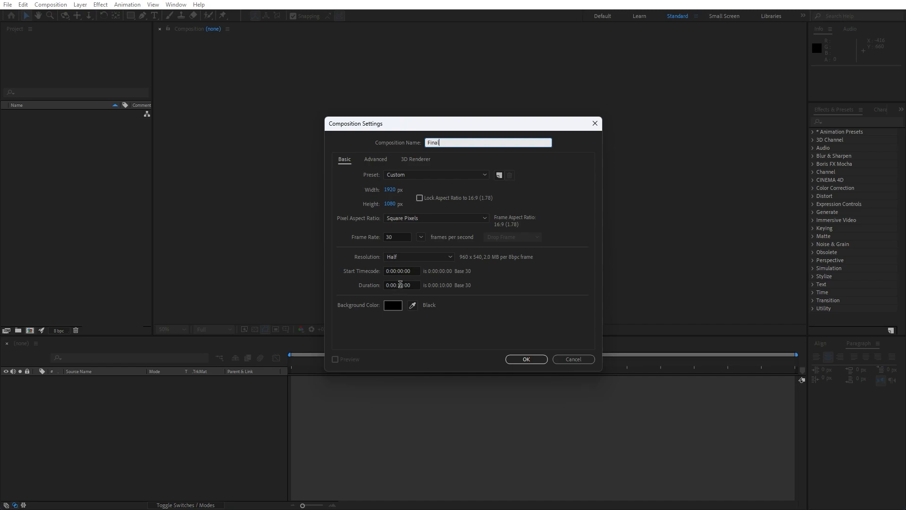
pyautogui.click(525, 360)
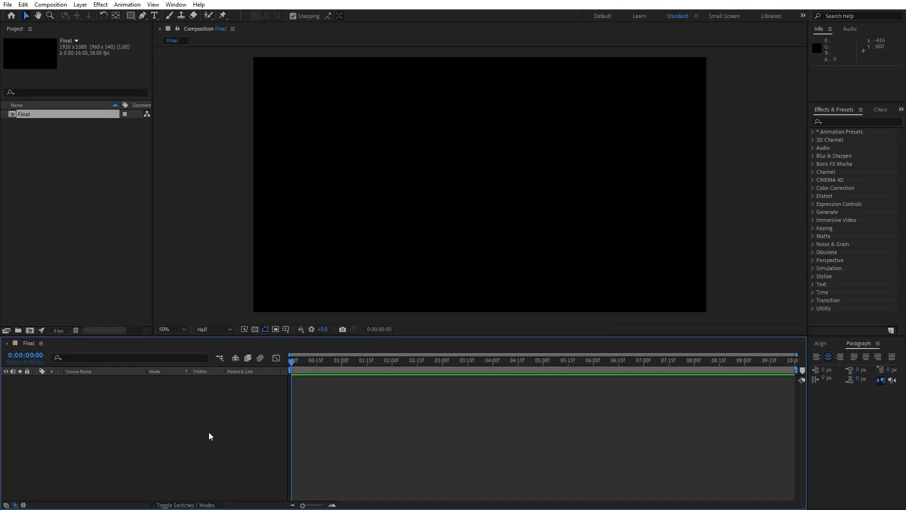
# Step: Add a white 1920 x 1080 px solid layer named Background to the Final composition
pyautogui.rightClick(180, 424)
pyautogui.moveTo(245, 308)
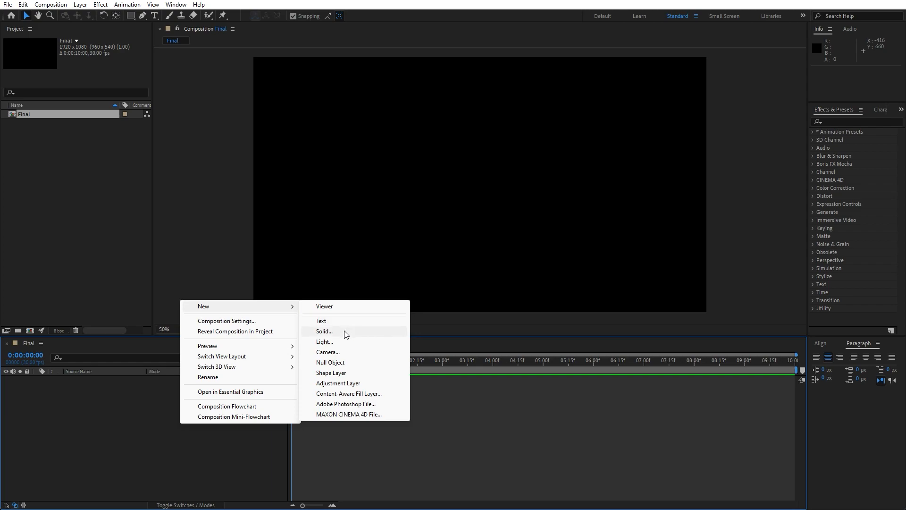
pyautogui.click(344, 332)
pyautogui.write('Background')
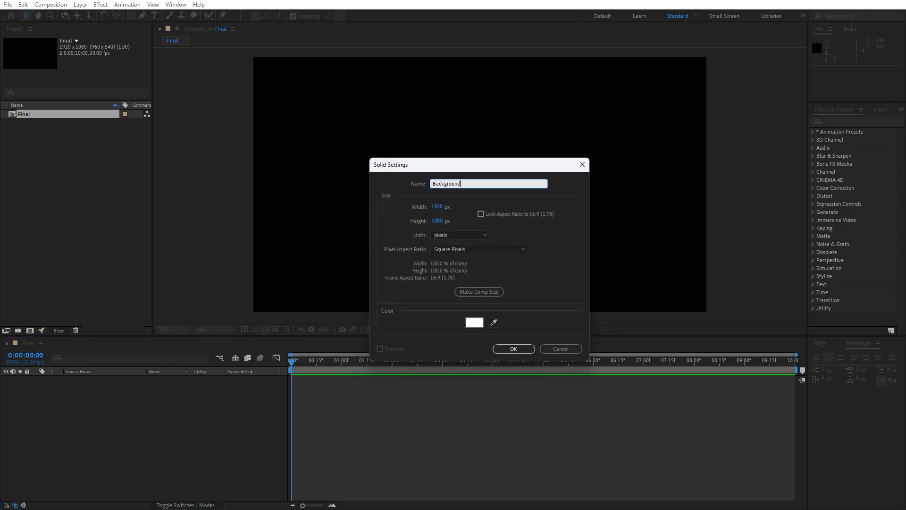
pyautogui.click(513, 348)
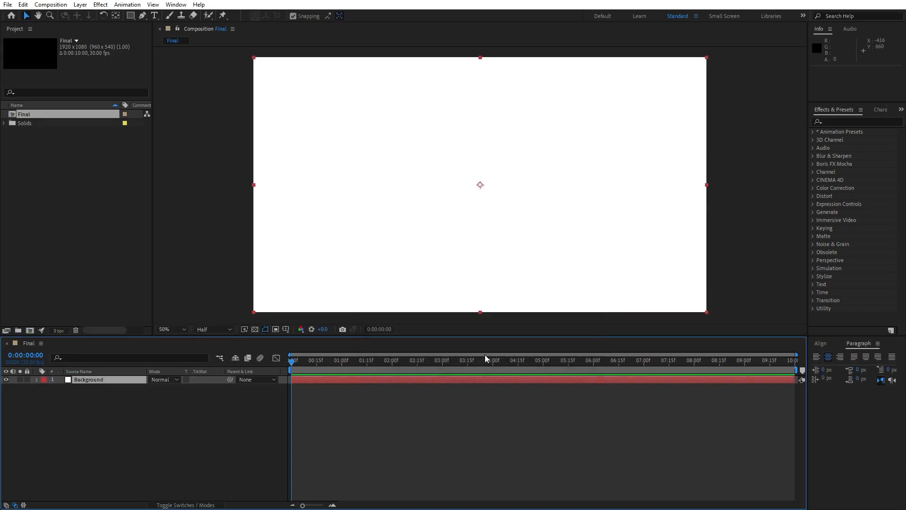
# Step: Find the Gradient Ramp effect and apply it to the Background layer
pyautogui.click(837, 122)
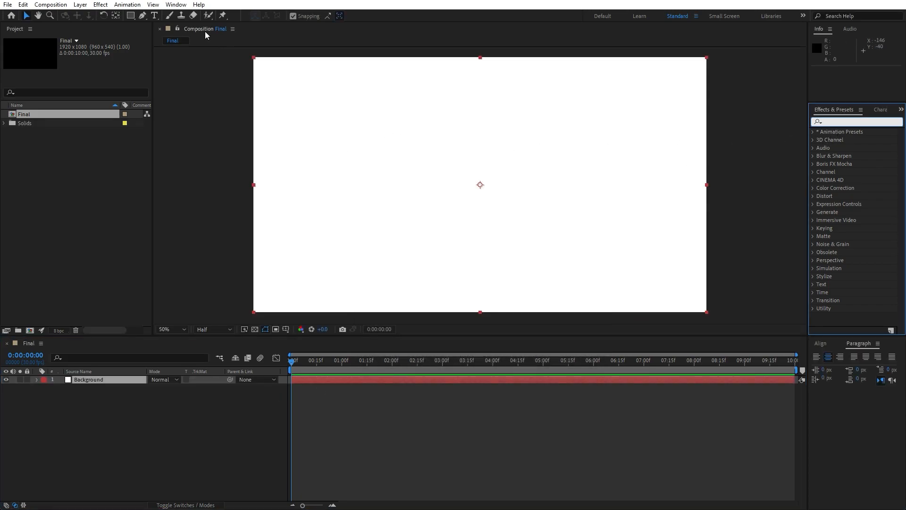
pyautogui.click(176, 4)
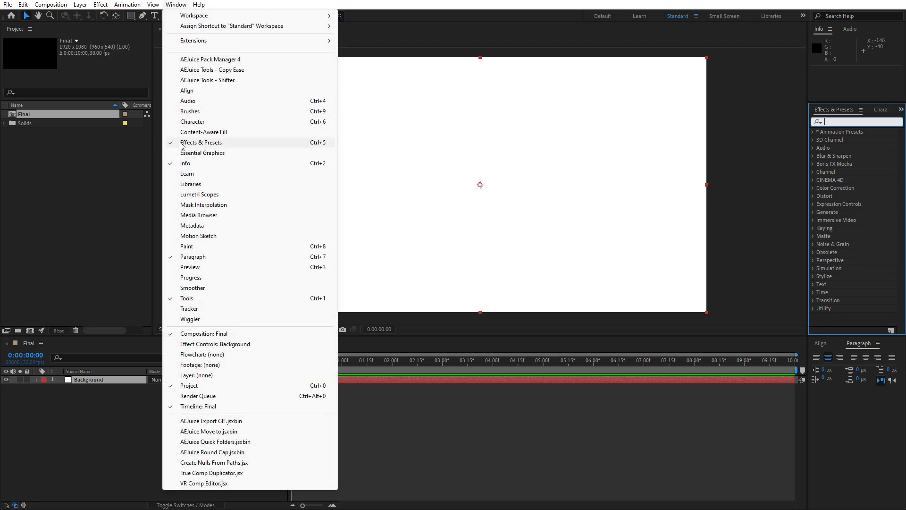
pyautogui.click(858, 118)
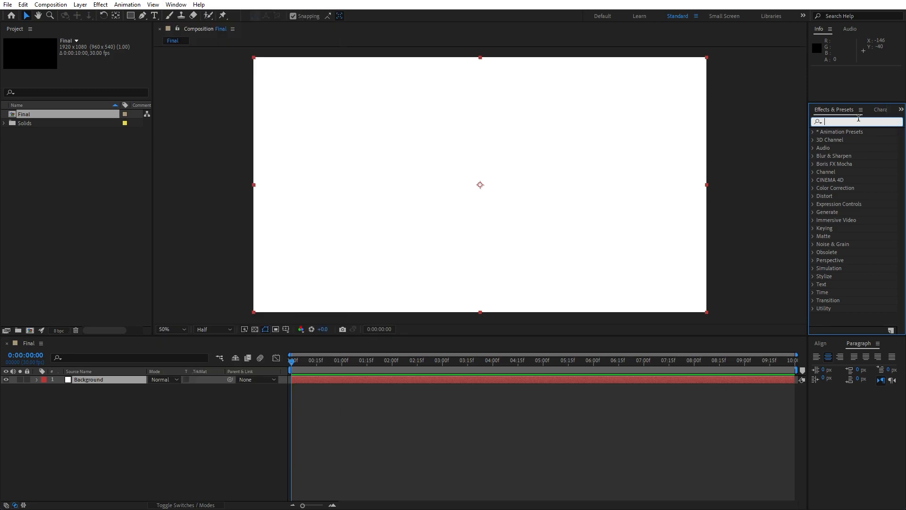
pyautogui.write('ramp')
pyautogui.moveTo(860, 140); pyautogui.dragTo(86, 379)
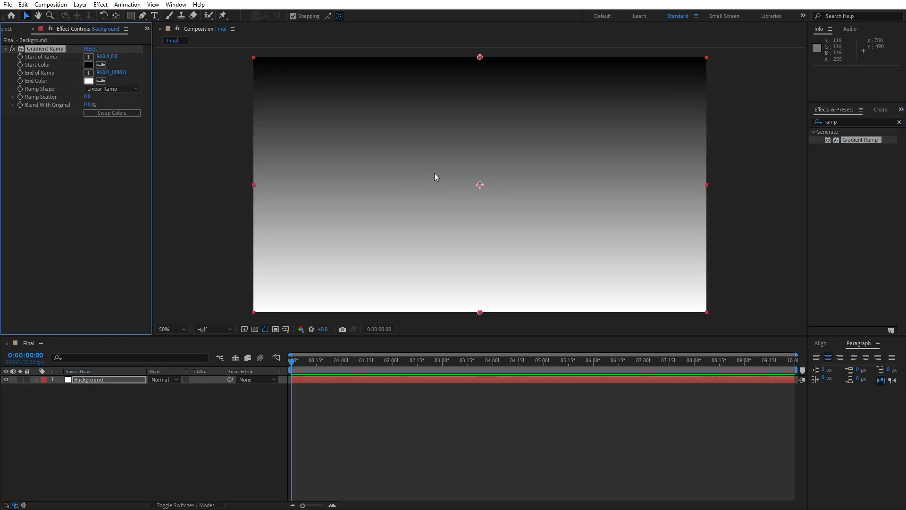
# Step: Place the ramp's start just outside the frame's lower-left corner (about -26, 1080) and its end just outside the upper-right corner (about 1962, 2)
pyautogui.click(89, 56)
pyautogui.click(247, 312)
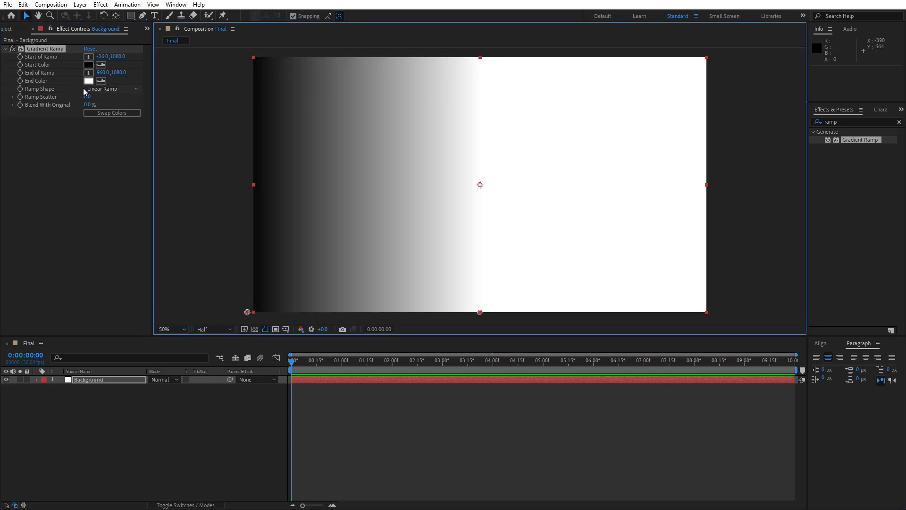
pyautogui.click(88, 73)
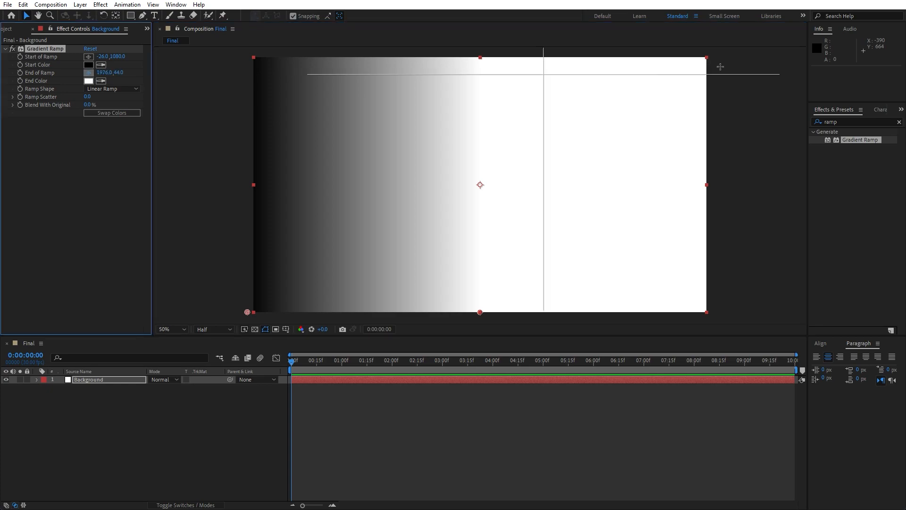
pyautogui.click(717, 58)
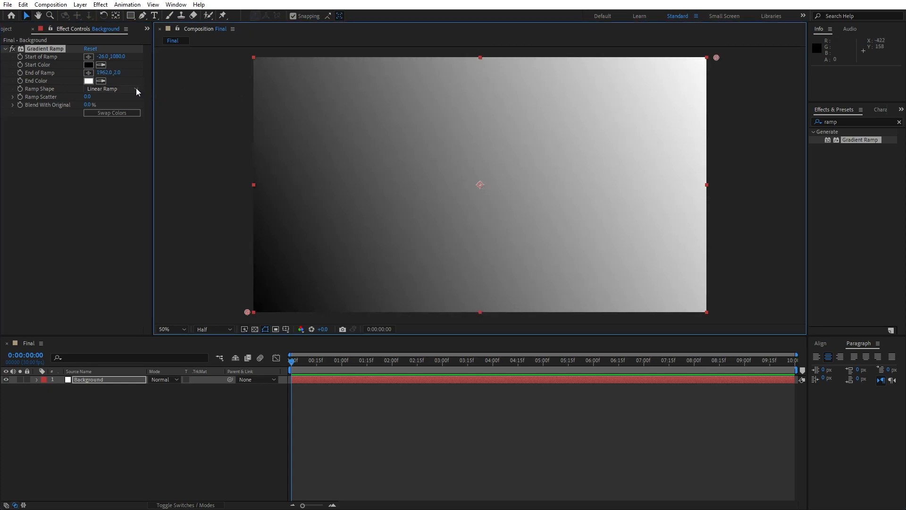
# Step: Set the gradient's End Color to blue 031EEE, deselect the Background layer and return to the project's item list
pyautogui.click(93, 82)
pyautogui.click(263, 280)
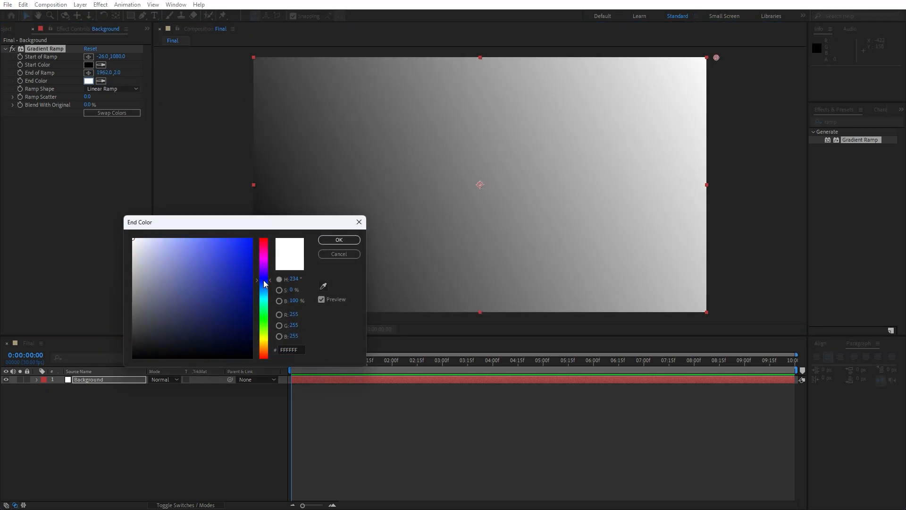
pyautogui.moveTo(240, 282); pyautogui.dragTo(250, 246)
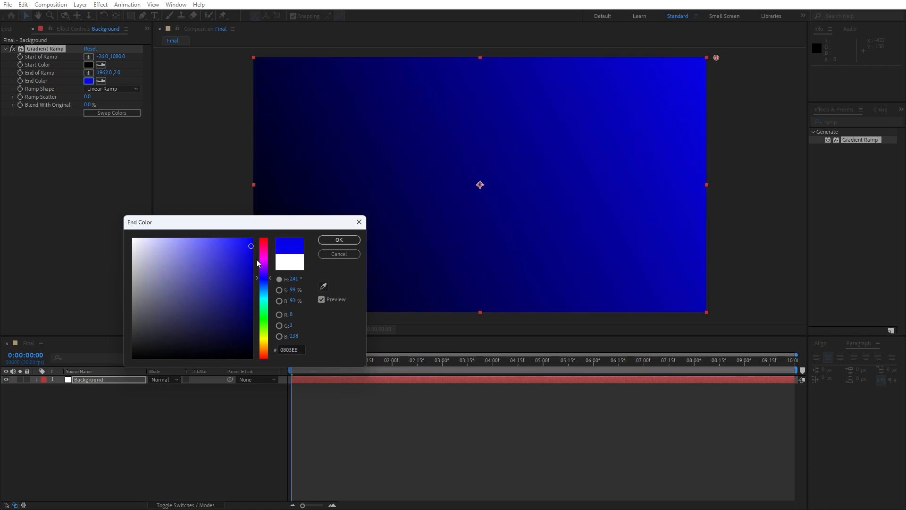
pyautogui.click(264, 280)
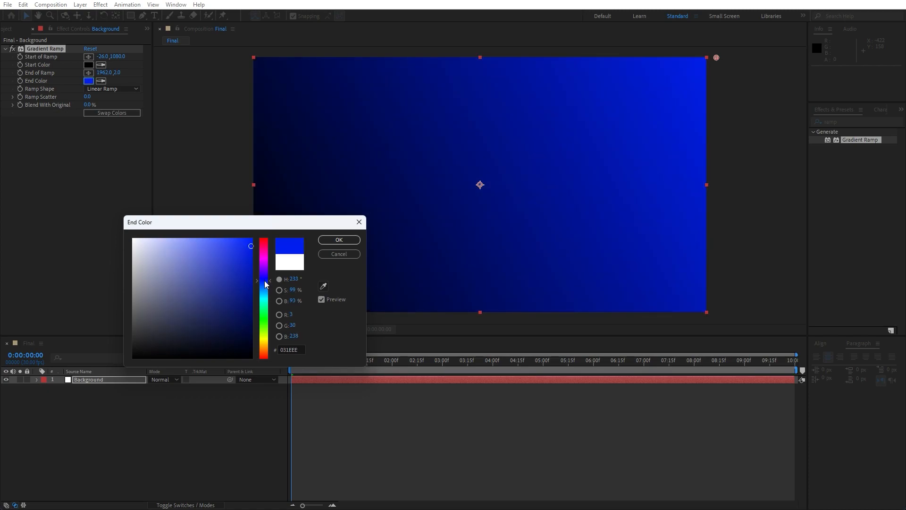
pyautogui.click(347, 240)
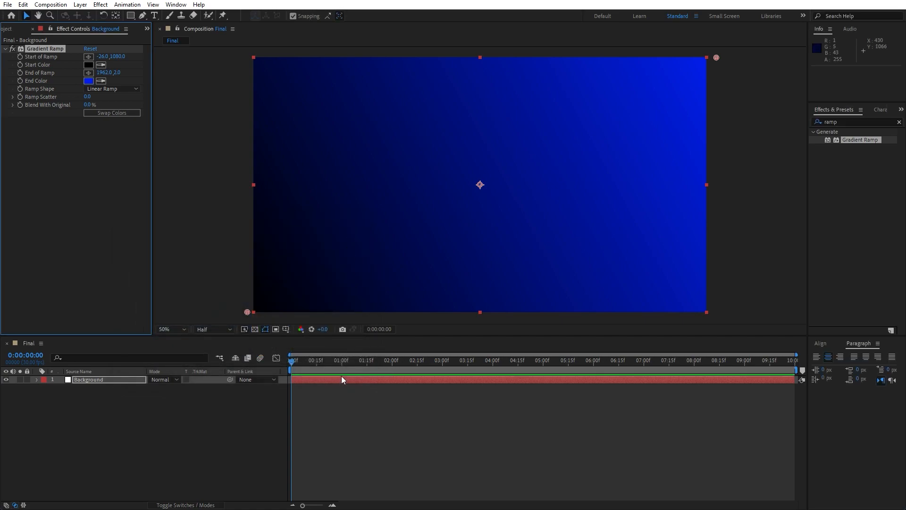
pyautogui.click(339, 411)
pyautogui.click(32, 29)
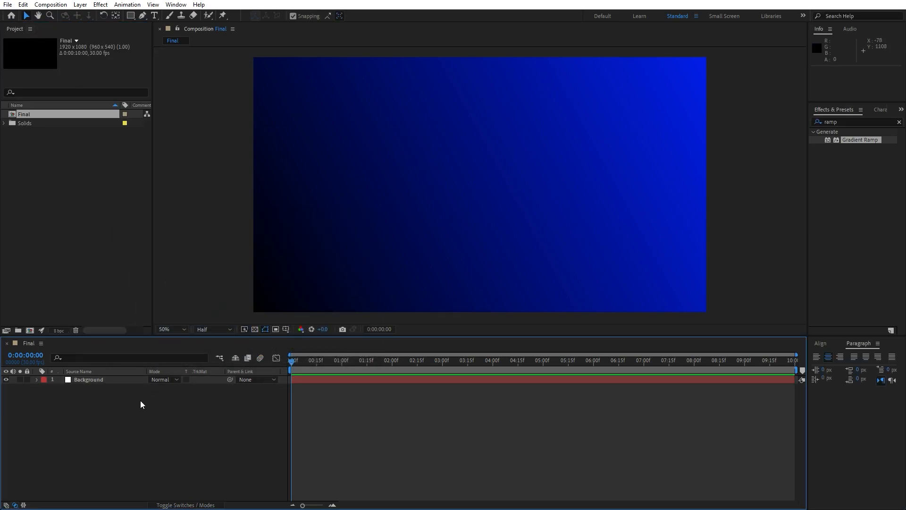
# Step: Create a white solid named Ball Action 01 with a width of 3840 px and a height of 2160 px
pyautogui.rightClick(153, 426)
pyautogui.moveTo(194, 310)
pyautogui.click(317, 336)
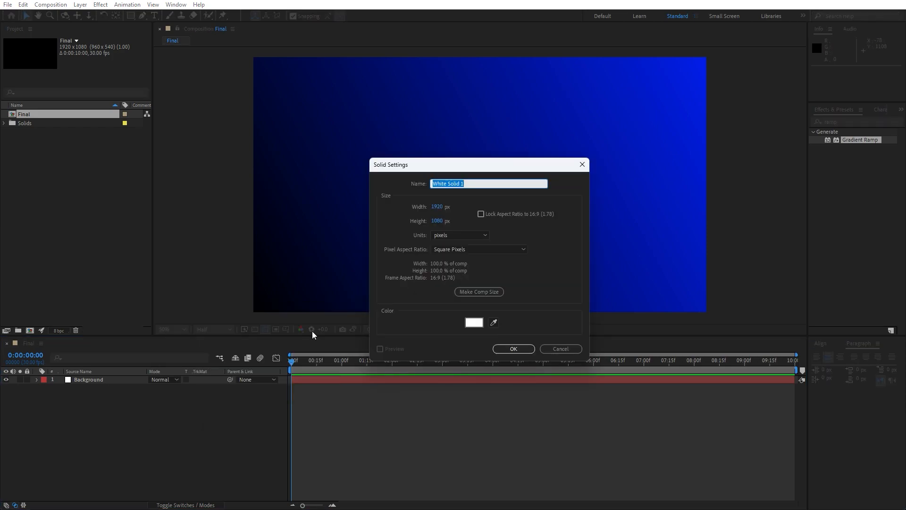
pyautogui.click(437, 208)
pyautogui.write('3840')
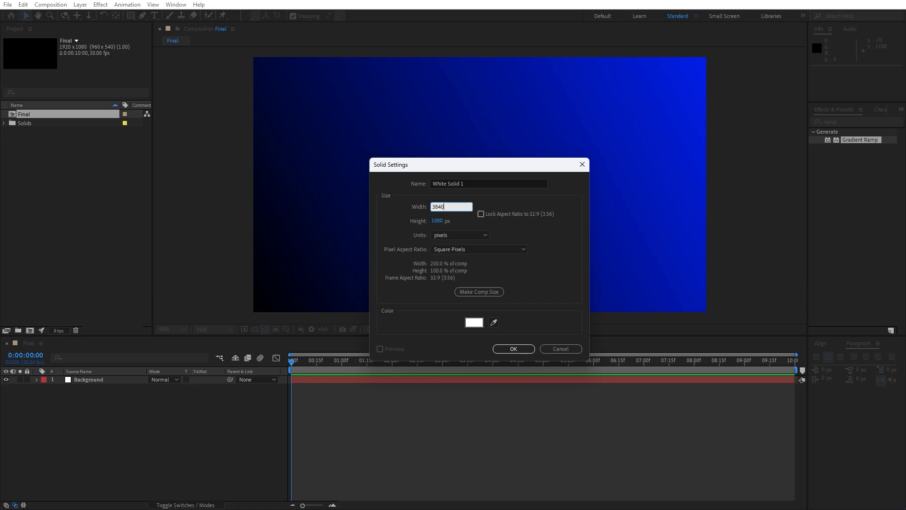
pyautogui.click(438, 220)
pyautogui.write('2160')
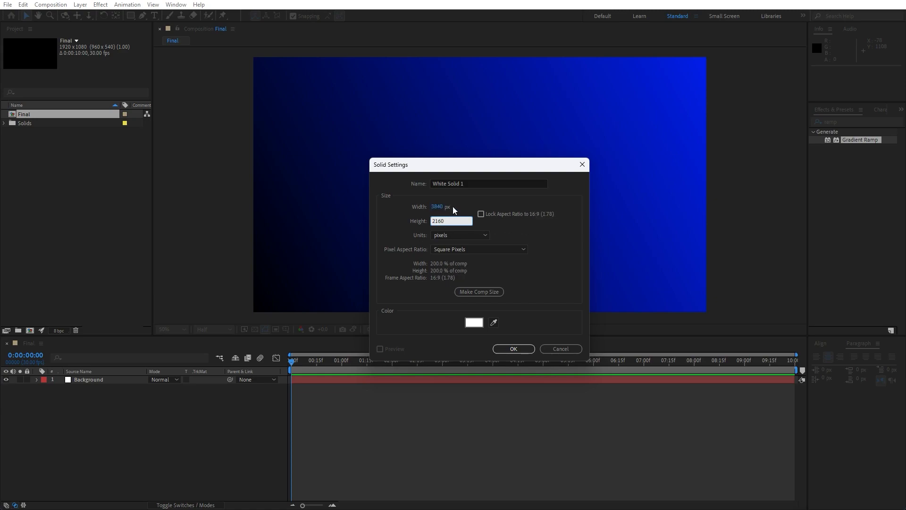
pyautogui.click(434, 184)
pyautogui.moveTo(435, 183); pyautogui.dragTo(343, 188)
pyautogui.write('Ball Action 01')
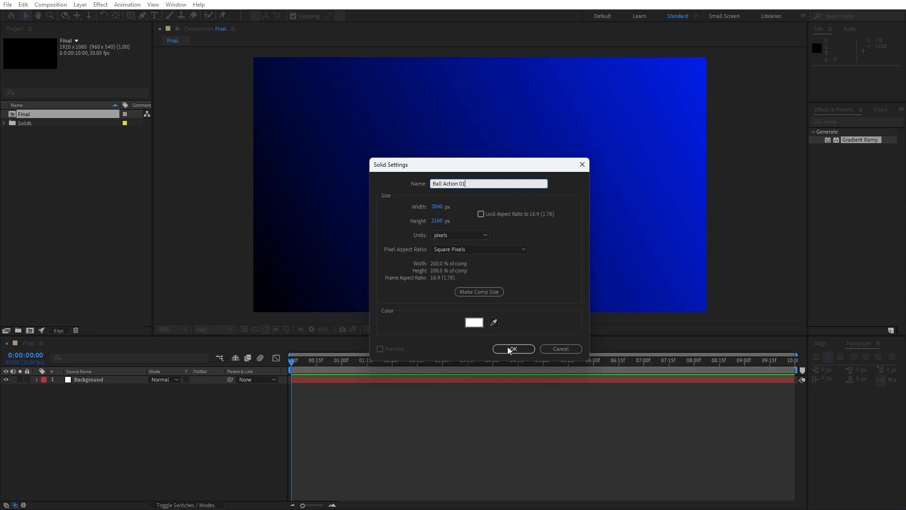
pyautogui.click(523, 348)
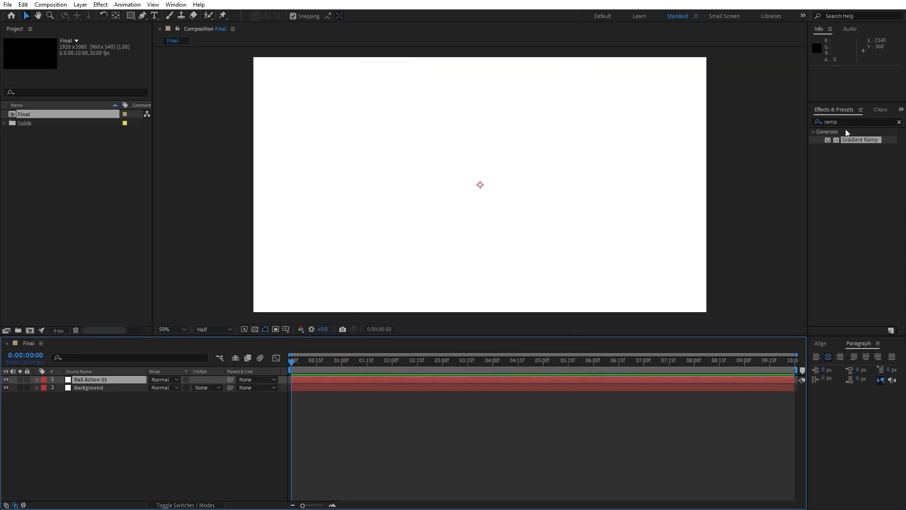
# Step: Find the CC Ball Action effect and apply it to the Ball Action 01 layer
pyautogui.click(857, 121)
pyautogui.write('cc ba')
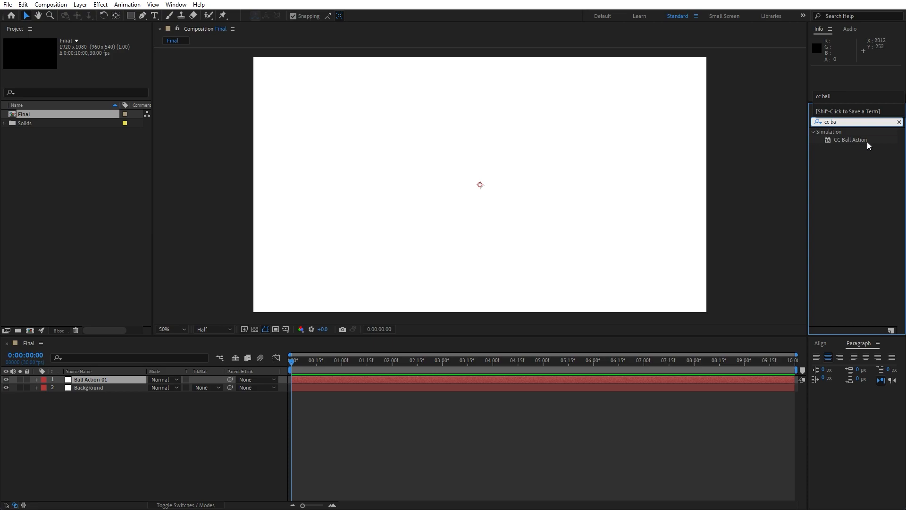
pyautogui.moveTo(849, 140); pyautogui.dragTo(119, 378)
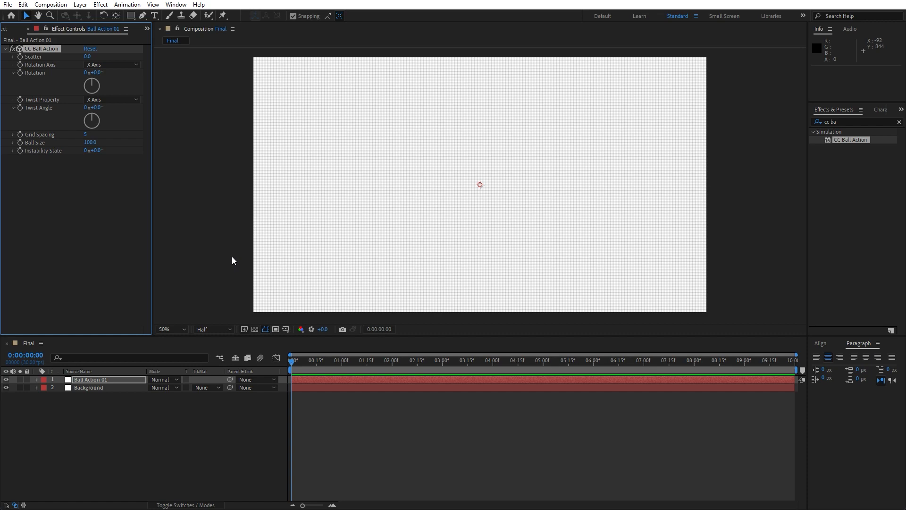
# Step: Set the CC Ball Action Grid Spacing to 40 and Ball Size to 5
pyautogui.click(85, 134)
pyautogui.write('40')
pyautogui.press('Return')
pyautogui.click(90, 142)
pyautogui.write('5')
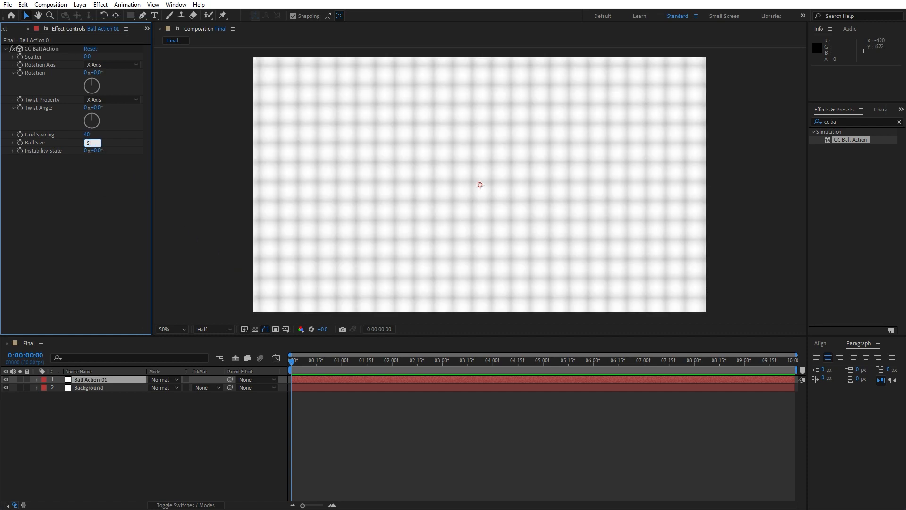
pyautogui.press('Return')
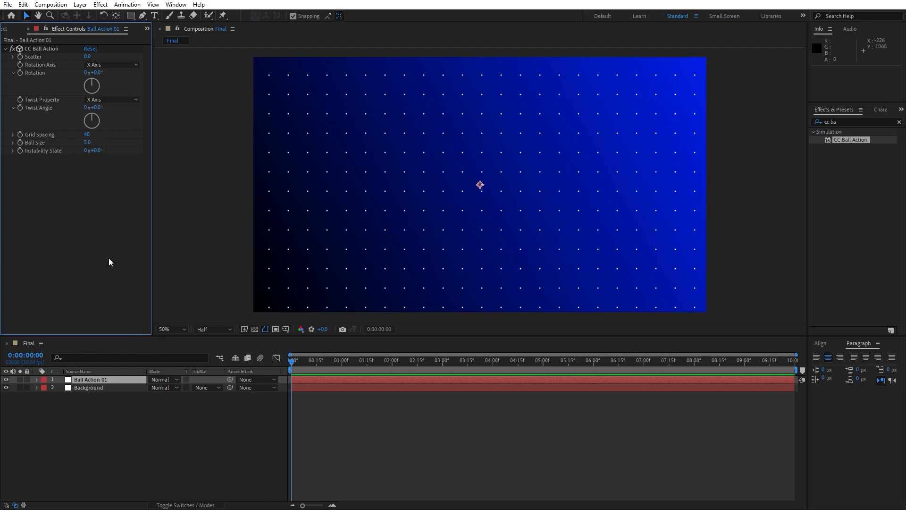
# Step: Keyframe Rotation and Twist Angle from zero at the first frame to one full revolution each at 0:00:09:29
pyautogui.click(20, 73)
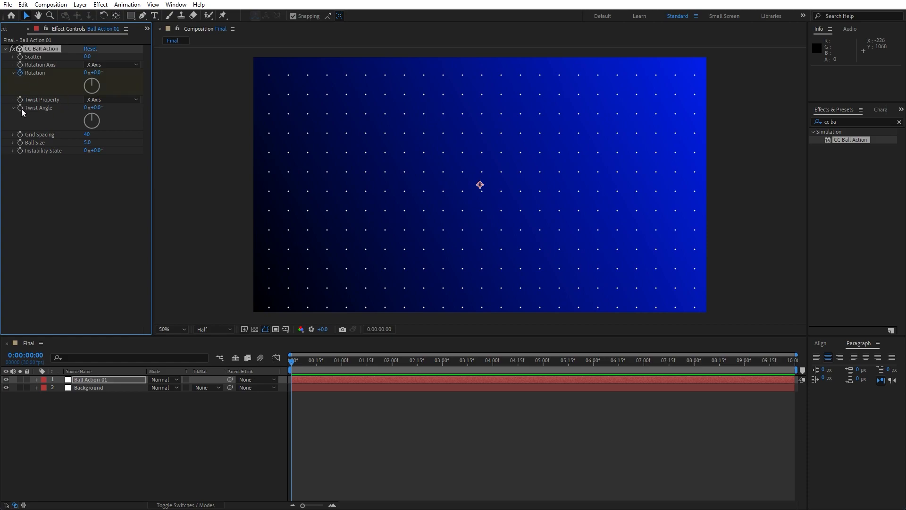
pyautogui.moveTo(300, 363); pyautogui.dragTo(834, 370)
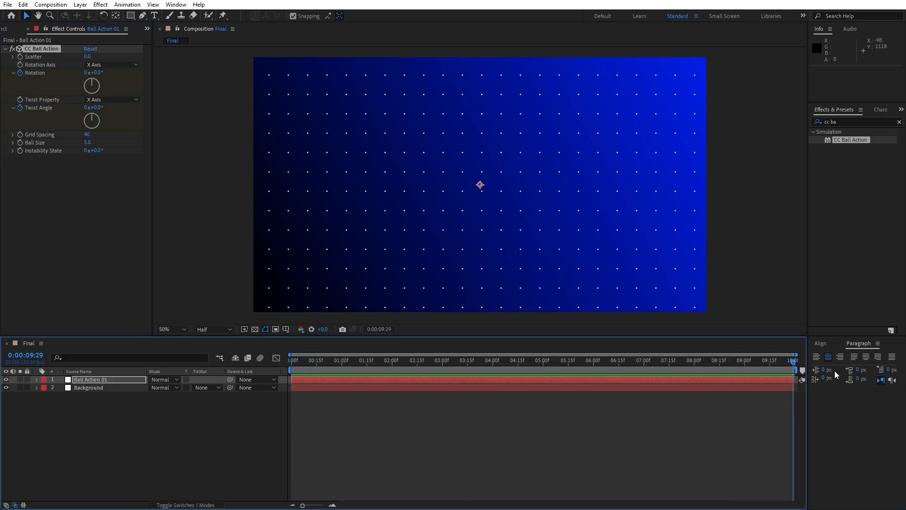
pyautogui.click(85, 73)
pyautogui.write('1')
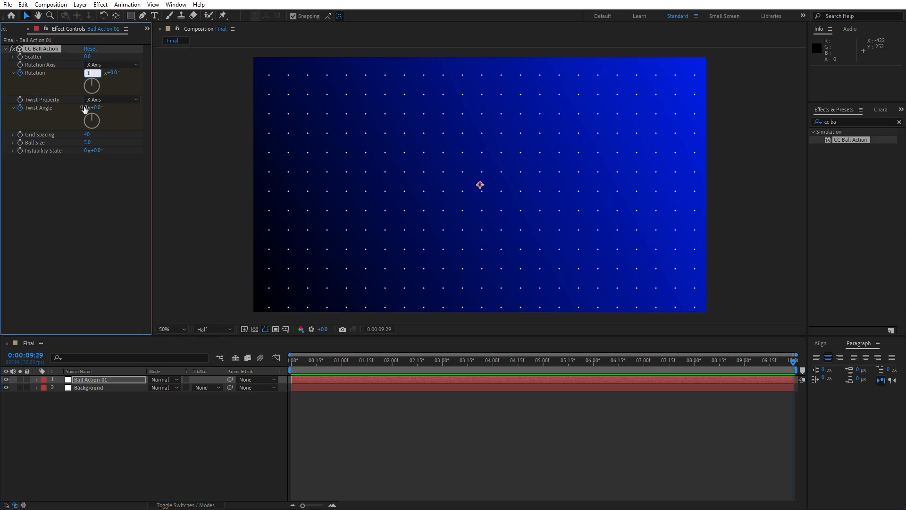
pyautogui.click(89, 179)
pyautogui.click(86, 108)
pyautogui.write('1')
pyautogui.click(92, 195)
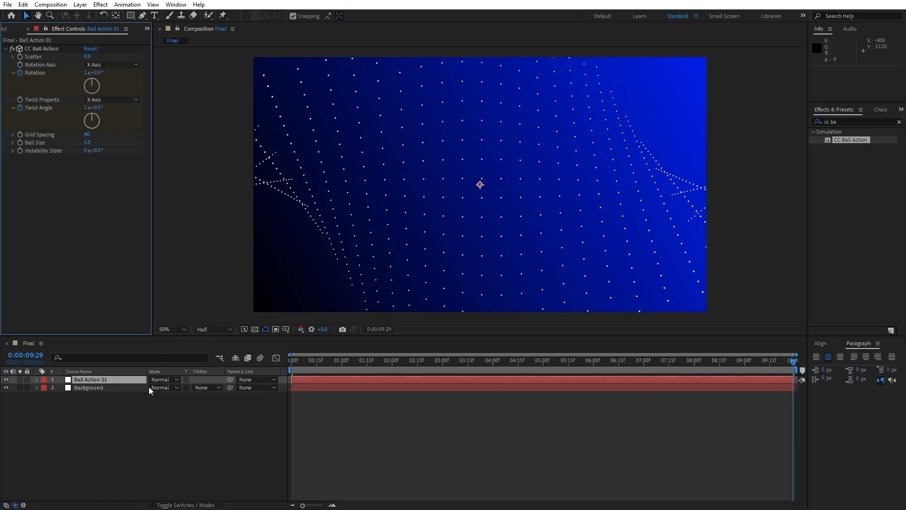
# Step: Duplicate the Ball Action 01 layer and rename the copy Ball Action 02
pyautogui.click(104, 398)
pyautogui.click(98, 379)
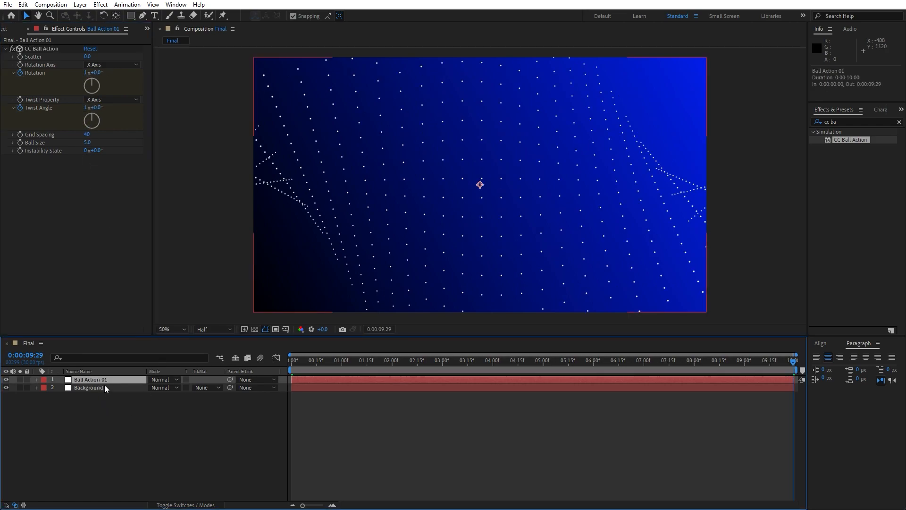
pyautogui.click(25, 6)
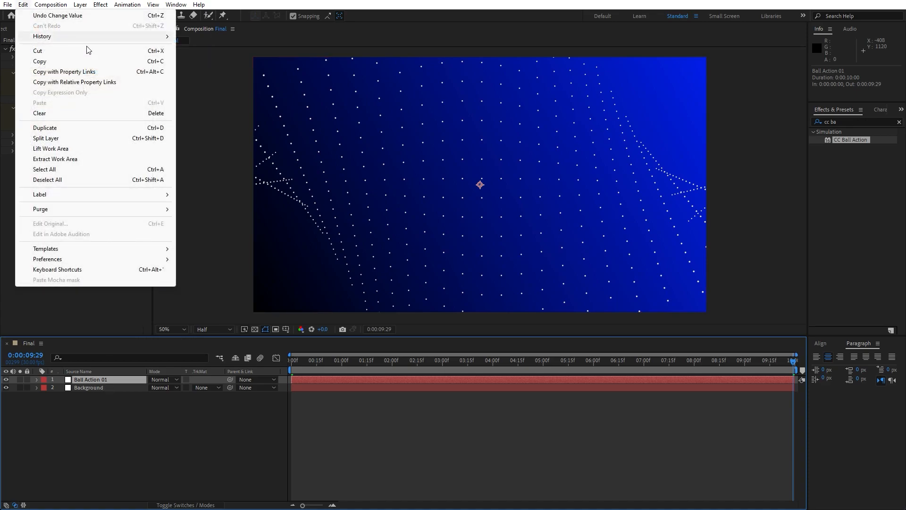
pyautogui.click(66, 129)
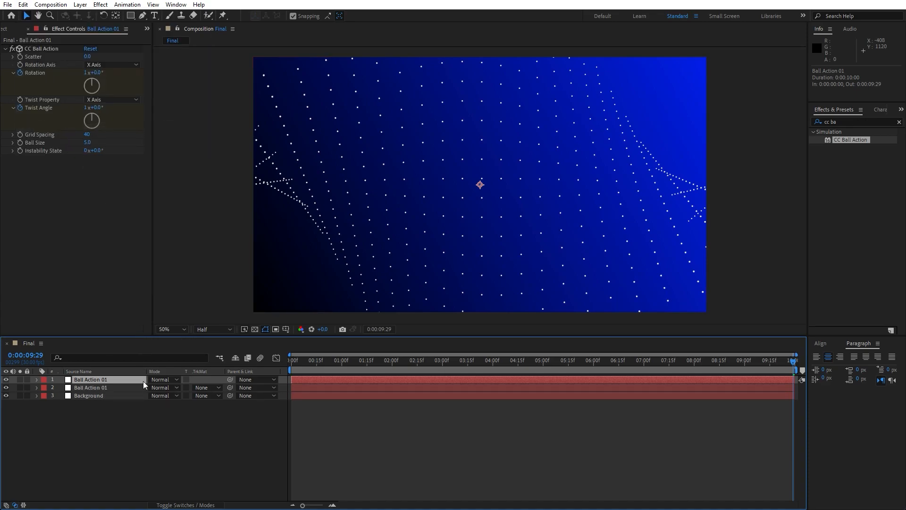
pyautogui.press('Return')
pyautogui.click(98, 379)
pyautogui.write('2')
pyautogui.click(111, 442)
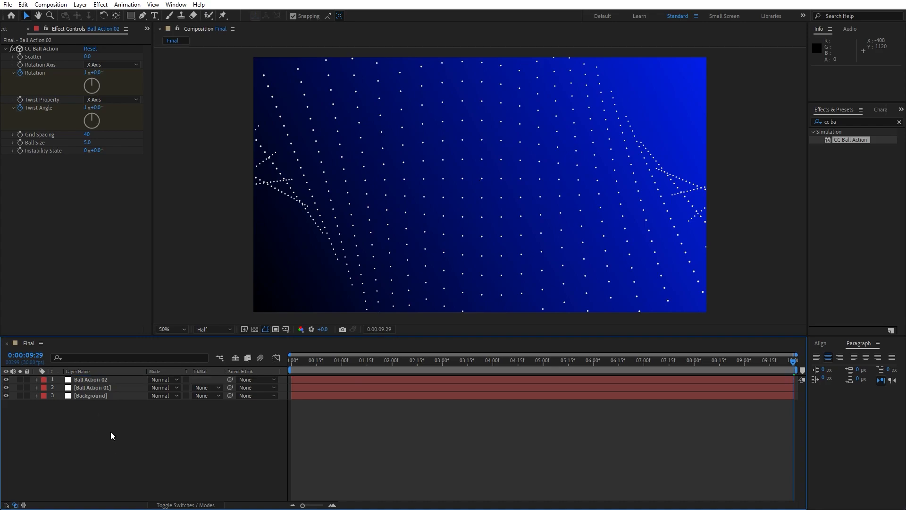
# Step: Change the CC Ball Action Rotation Axis of the Ball Action 02 layer to Y Axis
pyautogui.click(106, 379)
pyautogui.click(103, 64)
pyautogui.click(117, 85)
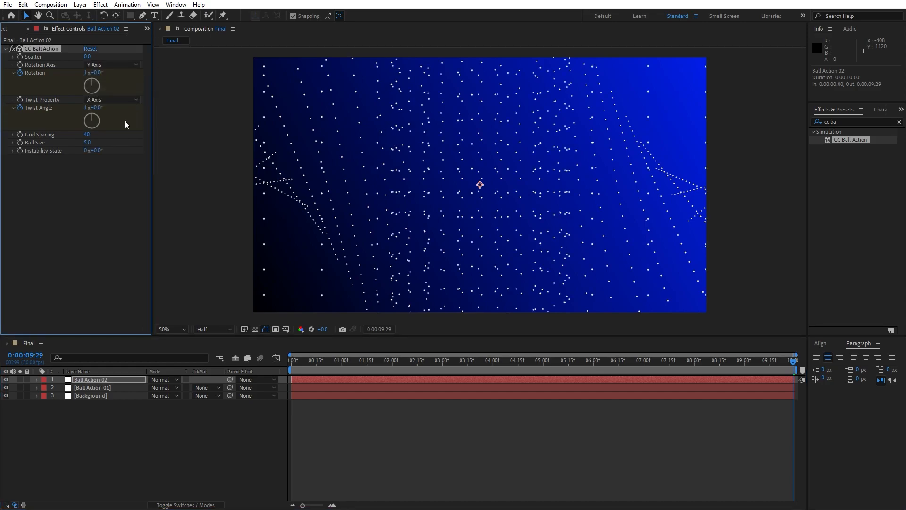
# Step: Change the CC Ball Action Twist Property of the Ball Action 02 layer to Y Axis
pyautogui.click(107, 99)
pyautogui.click(117, 120)
pyautogui.click(151, 434)
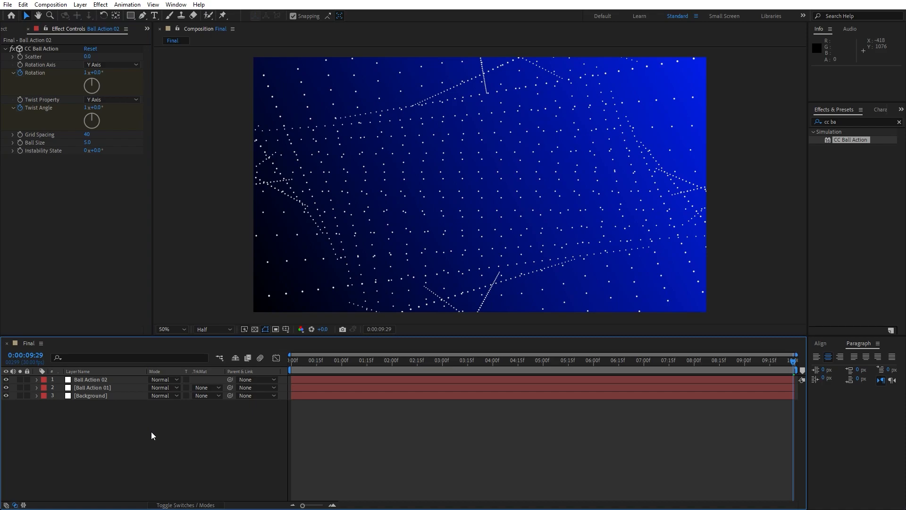
# Step: Preview the dot grid animation and move the current time to 0:00:05:08
pyautogui.press('space')
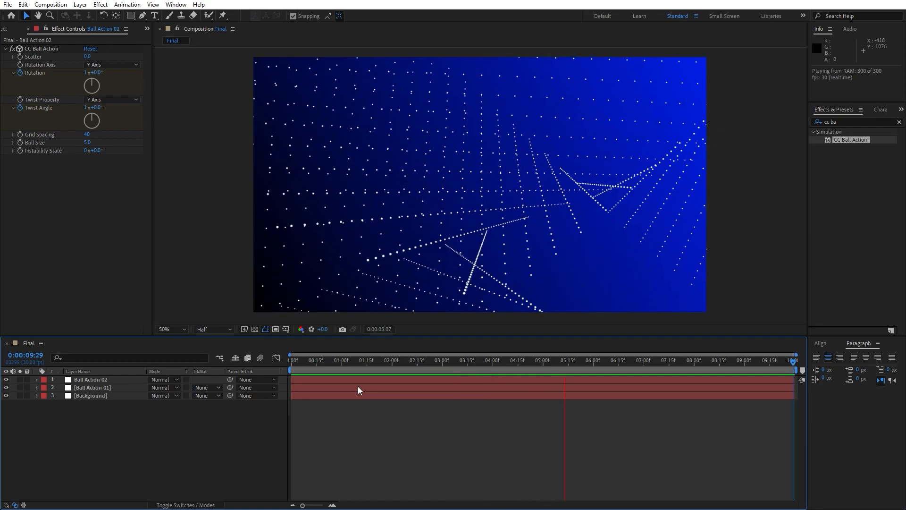
pyautogui.click(532, 364)
pyautogui.moveTo(535, 364); pyautogui.dragTo(557, 363)
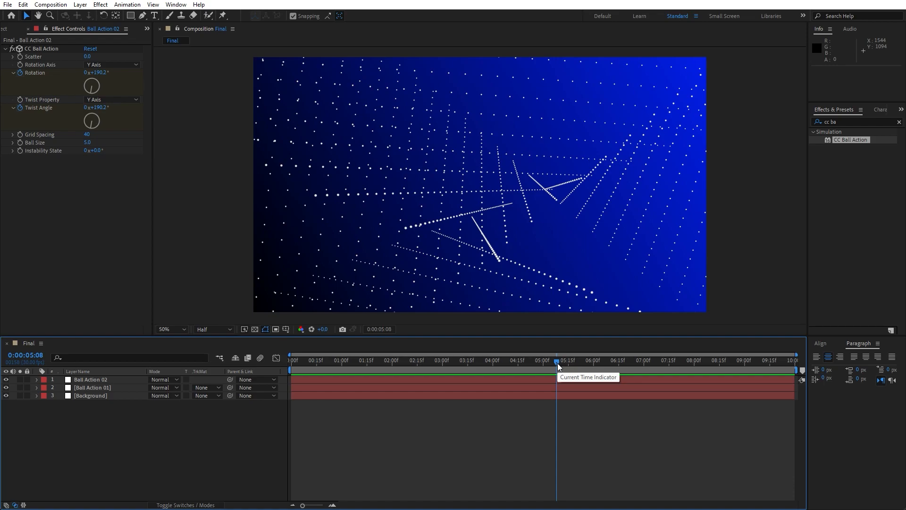
# Step: Pre-compose the Ball Action 01 and Ball Action 02 layers together into a composition named Part 01
pyautogui.click(114, 386)
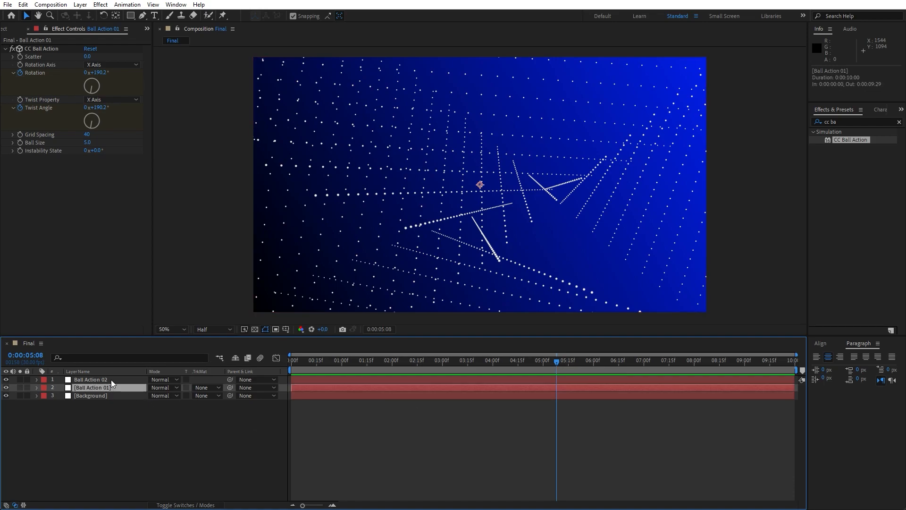
pyautogui.keyDown('ctrl'); pyautogui.click(111, 379); pyautogui.keyUp('ctrl')
pyautogui.rightClick(105, 384)
pyautogui.click(158, 332)
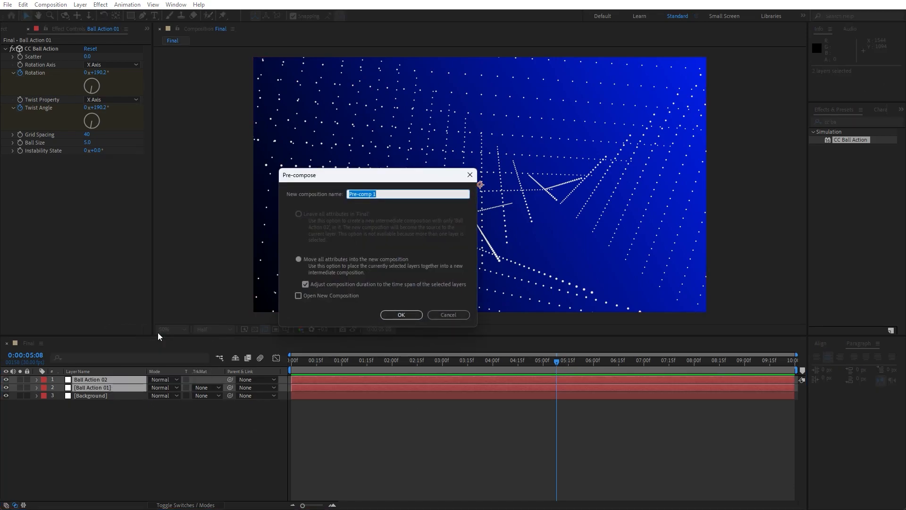
pyautogui.write('Part 01')
pyautogui.click(402, 314)
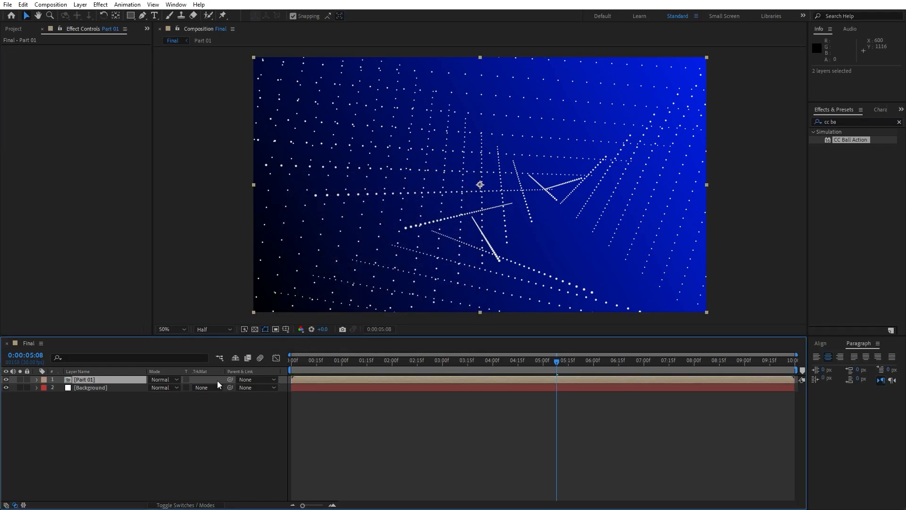
# Step: Find the Glow effect and apply it to the Part 01 layer
pyautogui.click(850, 121)
pyautogui.write('glow')
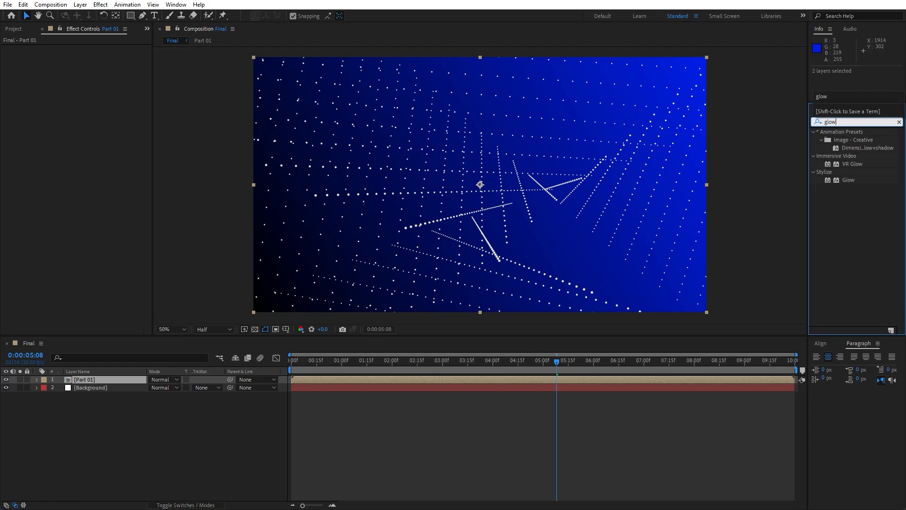
pyautogui.moveTo(848, 180); pyautogui.dragTo(120, 380)
# Step: Set the Glow Threshold to 50%, Glow Radius to 70 and Glow Intensity to 0.8
pyautogui.click(90, 65)
pyautogui.write('50')
pyautogui.press('Return')
pyautogui.click(88, 73)
pyautogui.write('70')
pyautogui.press('Return')
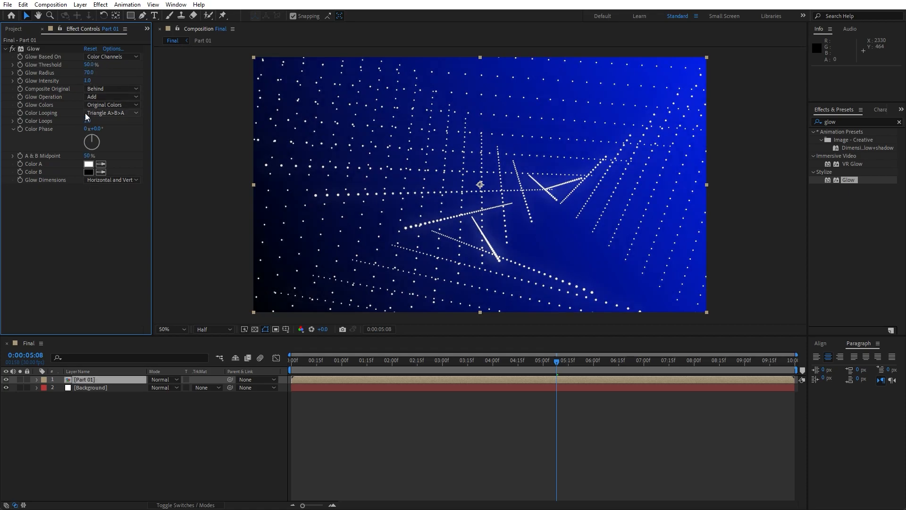
pyautogui.click(86, 81)
pyautogui.press('Return')
# Step: Apply the Shift Channels effect to the Part 01 layer and collapse the Glow settings
pyautogui.click(845, 122)
pyautogui.write('shift')
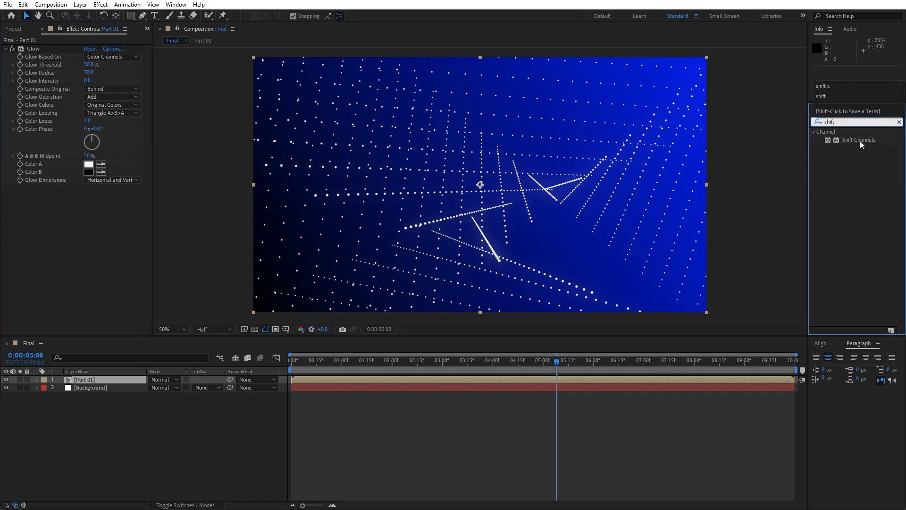
pyautogui.moveTo(860, 140); pyautogui.dragTo(134, 378)
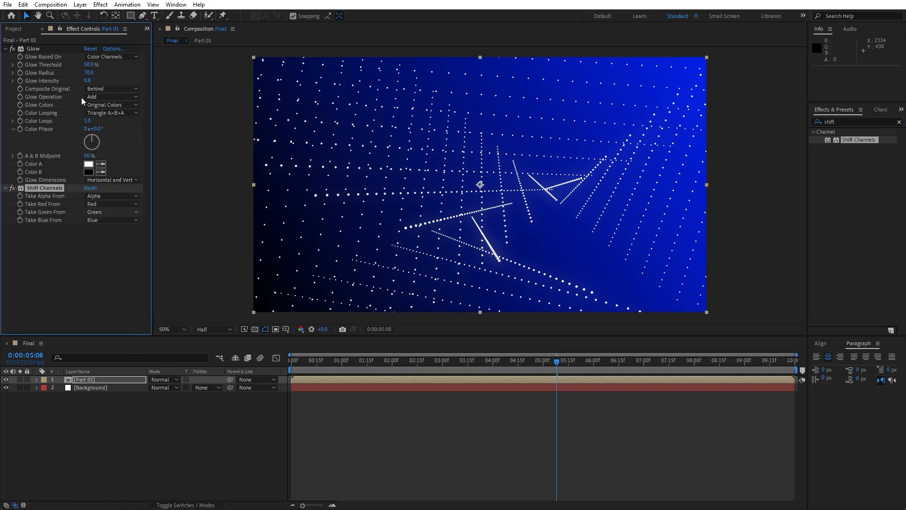
pyautogui.click(6, 49)
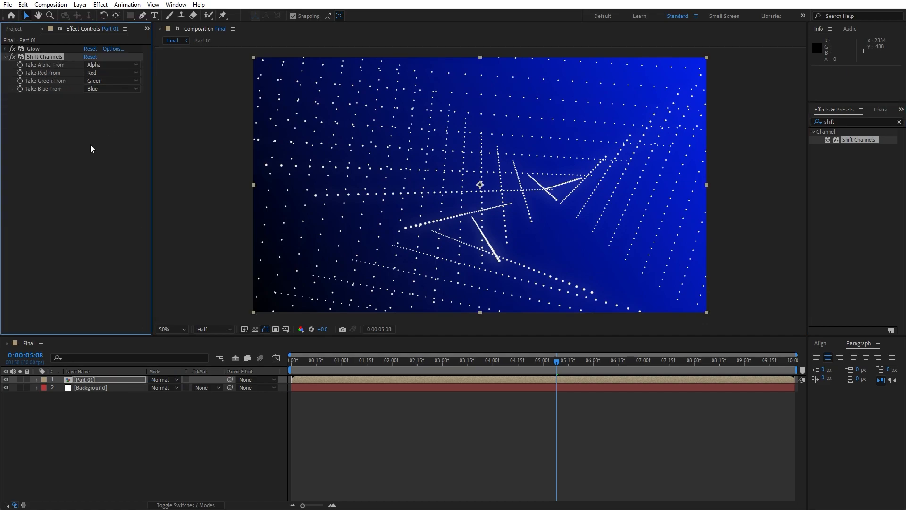
# Step: Set Take Green From and Take Blue From to Full Off in Shift Channels
pyautogui.click(107, 81)
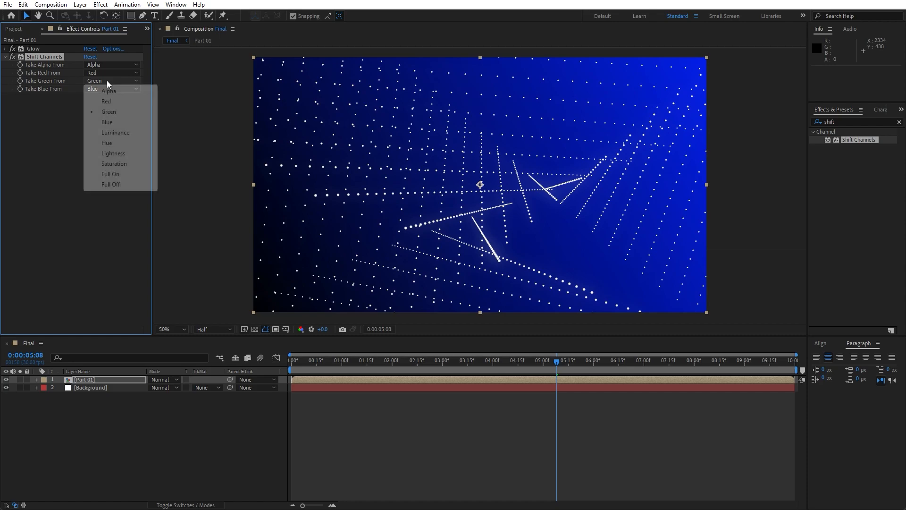
pyautogui.click(112, 184)
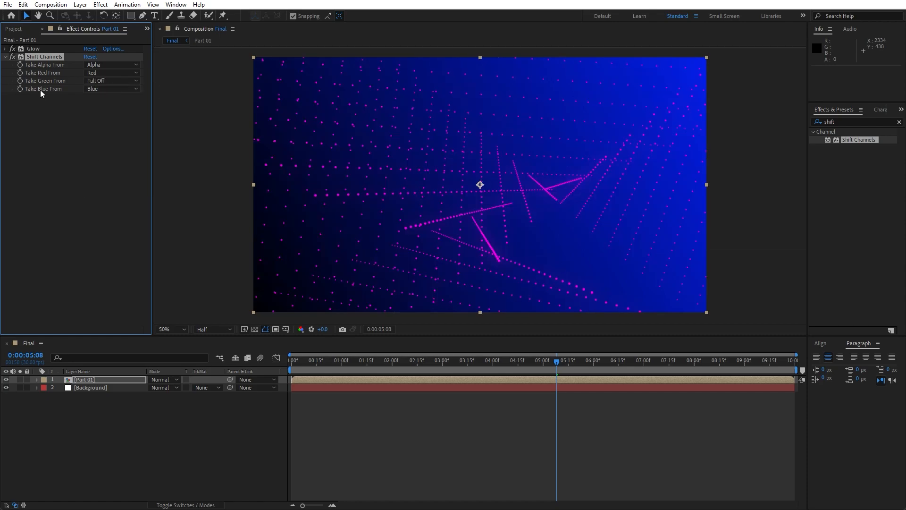
pyautogui.click(93, 89)
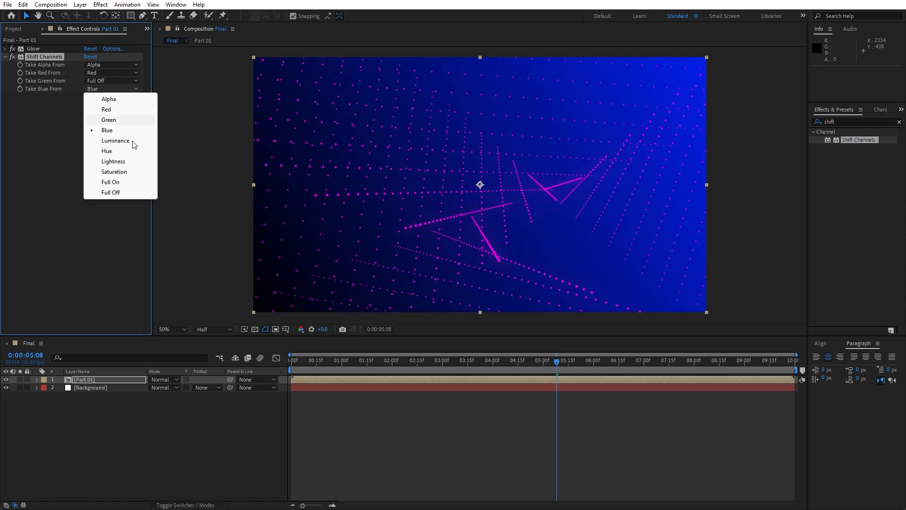
pyautogui.click(120, 193)
pyautogui.click(5, 57)
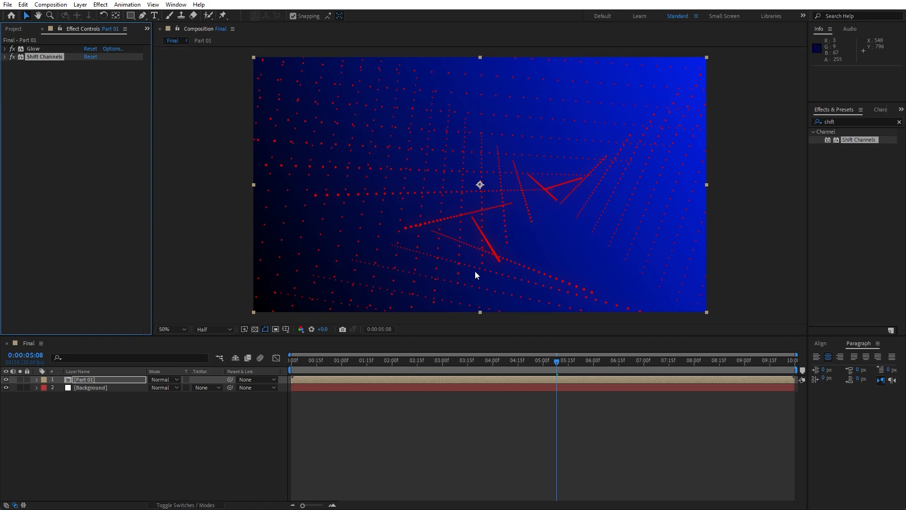
# Step: Find the CC Glue Gun effect and apply it to the Part 01 layer
pyautogui.click(847, 122)
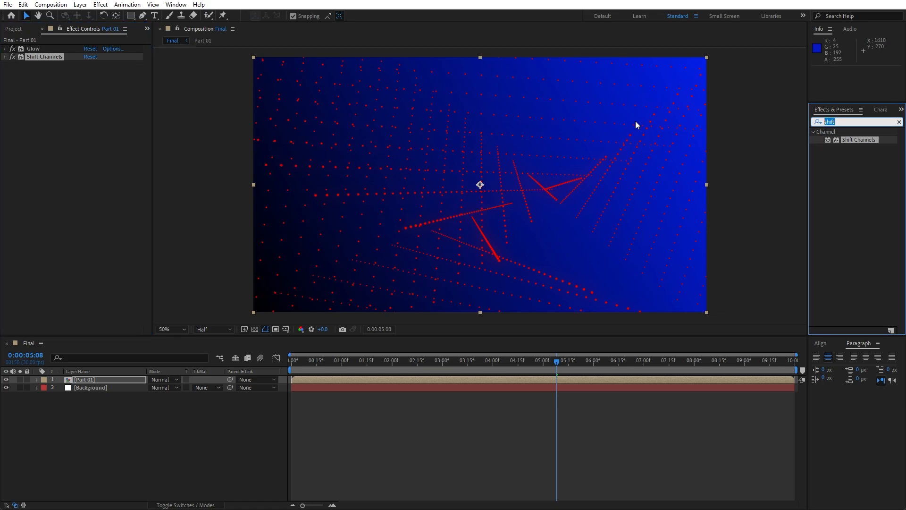
pyautogui.write('cc glu')
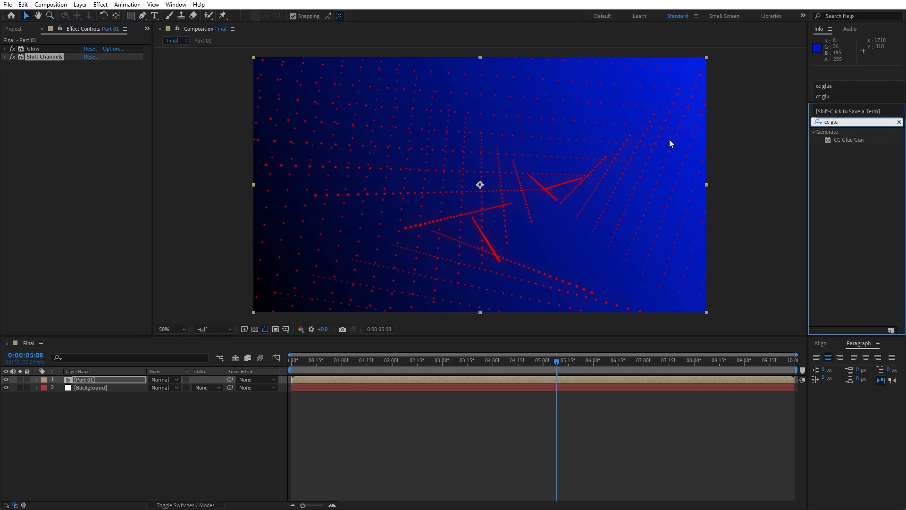
pyautogui.doubleClick(849, 139)
pyautogui.click(92, 381)
# Step: Set the CC Glue Gun Stroke Width to 150 and Density to 50
pyautogui.click(88, 80)
pyautogui.write('150')
pyautogui.click(100, 209)
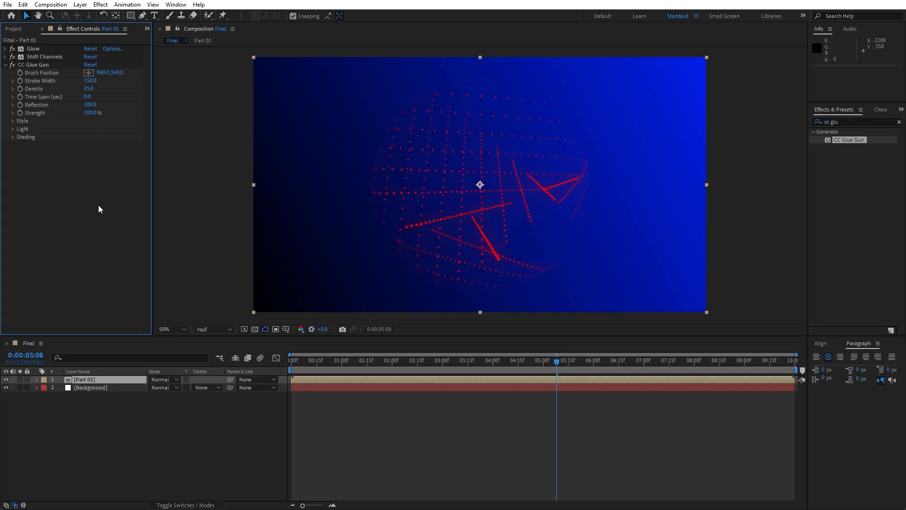
pyautogui.write('50')
pyautogui.press('Return')
# Step: Preview the masked dot sphere from the start of the timeline and move the current time to 0:00:03:04
pyautogui.moveTo(307, 367)
pyautogui.mouseDown()
pyautogui.moveTo(281, 370)
pyautogui.moveTo(478, 368)
pyautogui.moveTo(319, 369)
pyautogui.mouseUp()
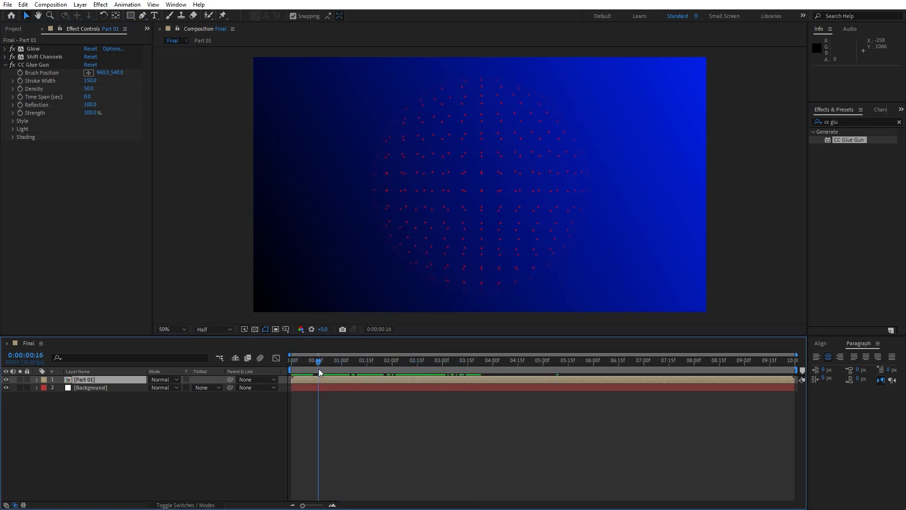
pyautogui.press('space')
pyautogui.moveTo(422, 366); pyautogui.dragTo(448, 365)
pyautogui.click(6, 65)
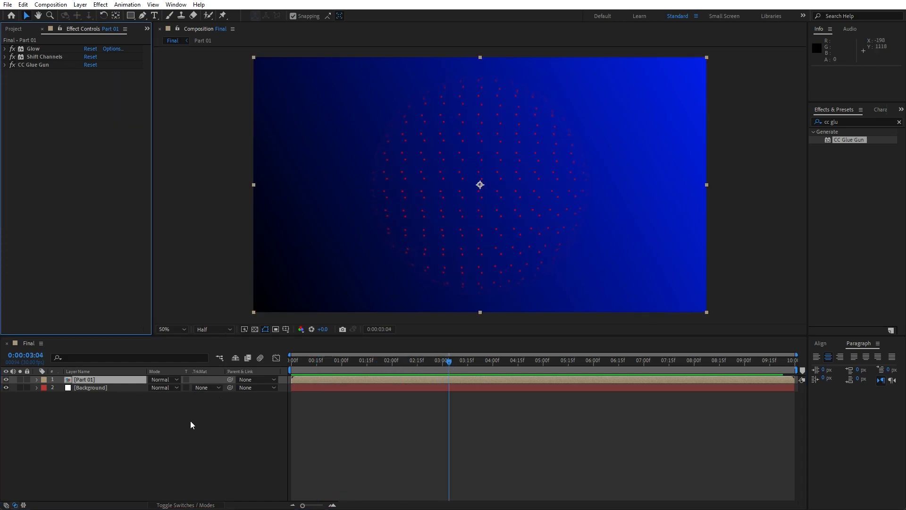
# Step: Change the blending mode of the Part 01 layer to Lighten
pyautogui.click(161, 380)
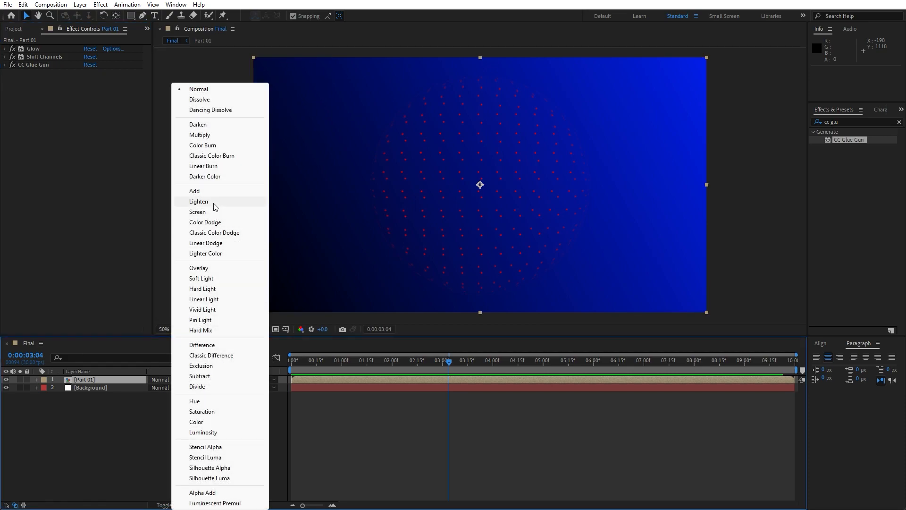
pyautogui.click(214, 203)
pyautogui.click(109, 440)
# Step: Duplicate the Part 01 layer and delete the CC Glue Gun effect from the copy
pyautogui.click(95, 380)
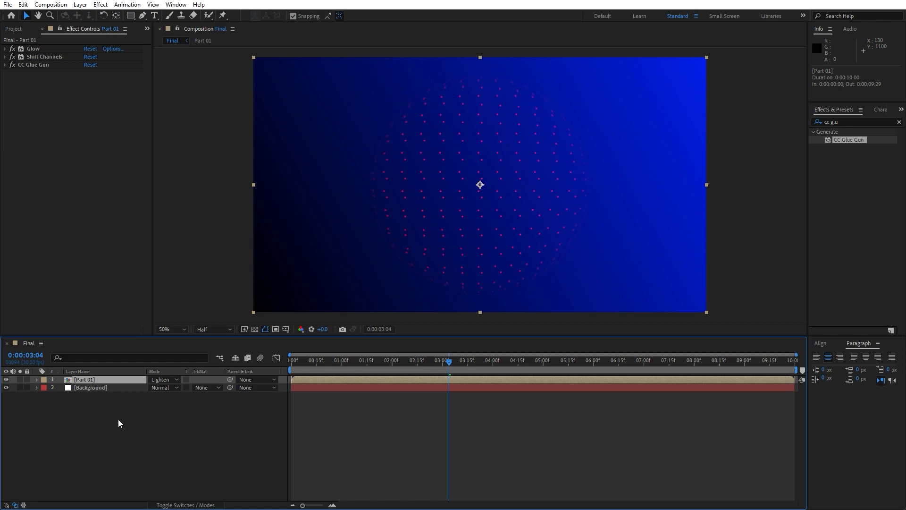
pyautogui.hotkey('ctrl', 'd')
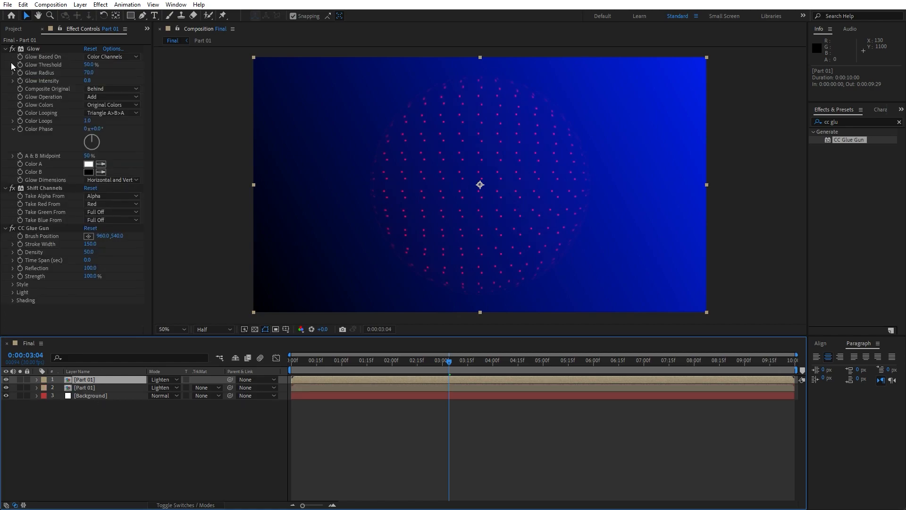
pyautogui.click(32, 96)
pyautogui.click(34, 97)
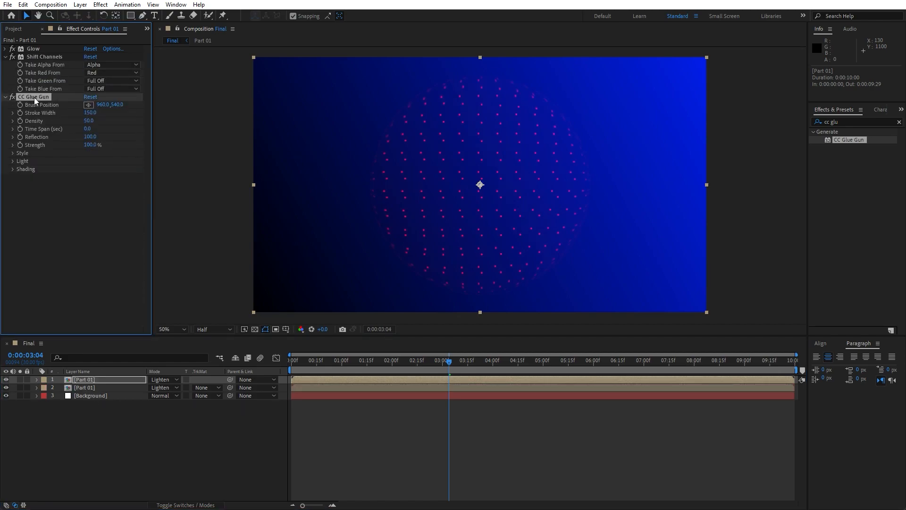
pyautogui.press('Delete')
# Step: Set the Scale of the uppermost Part 01 layer to 102%
pyautogui.click(93, 378)
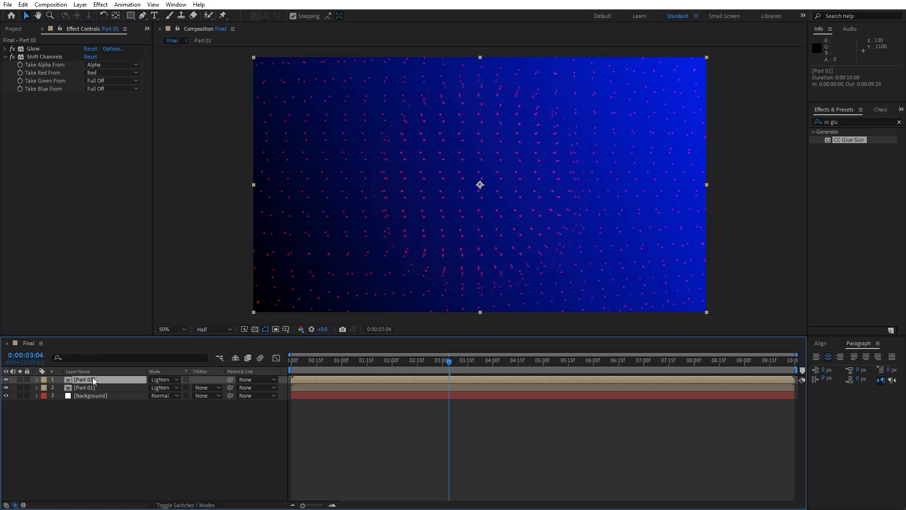
pyautogui.press('s')
pyautogui.click(163, 387)
pyautogui.write('10')
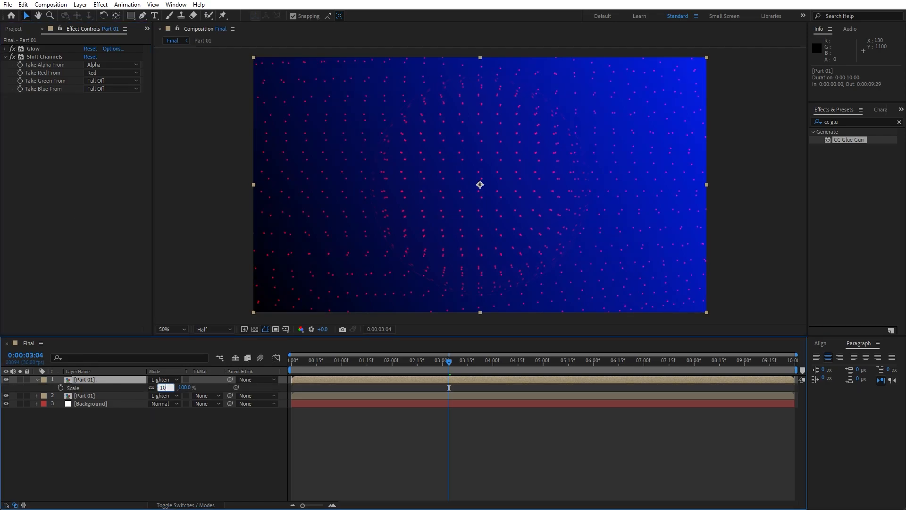
pyautogui.write('5')
pyautogui.press('BackSpace')
pyautogui.write('2')
pyautogui.press('Return')
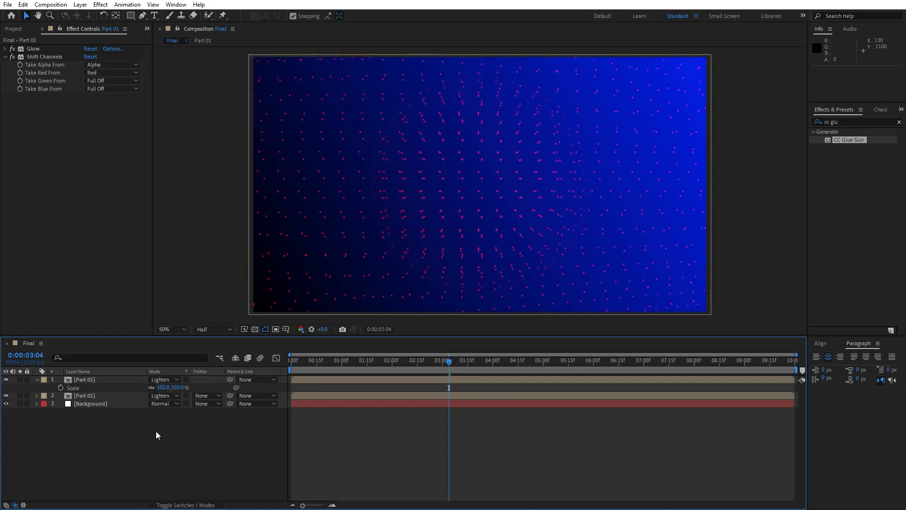
# Step: Duplicate the 102% Part 01 layer and set the copy's Scale to 105%
pyautogui.click(104, 381)
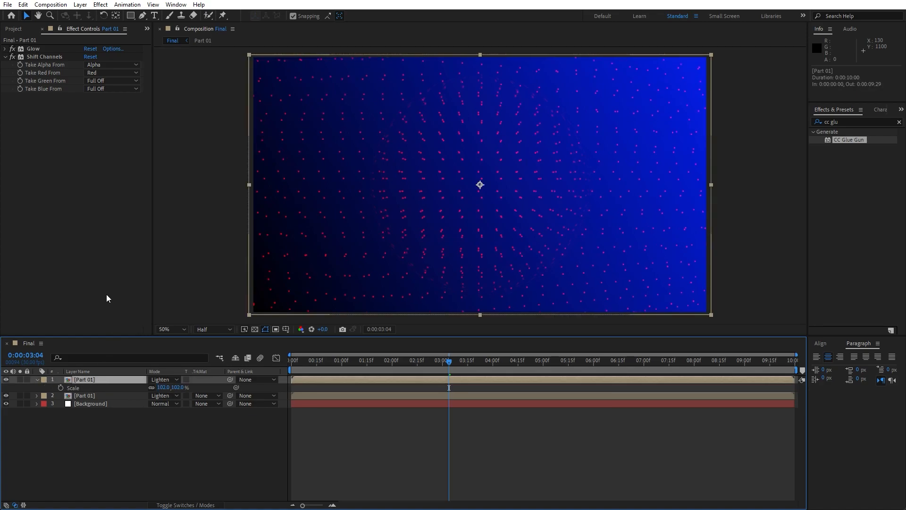
pyautogui.hotkey('ctrl', 'd')
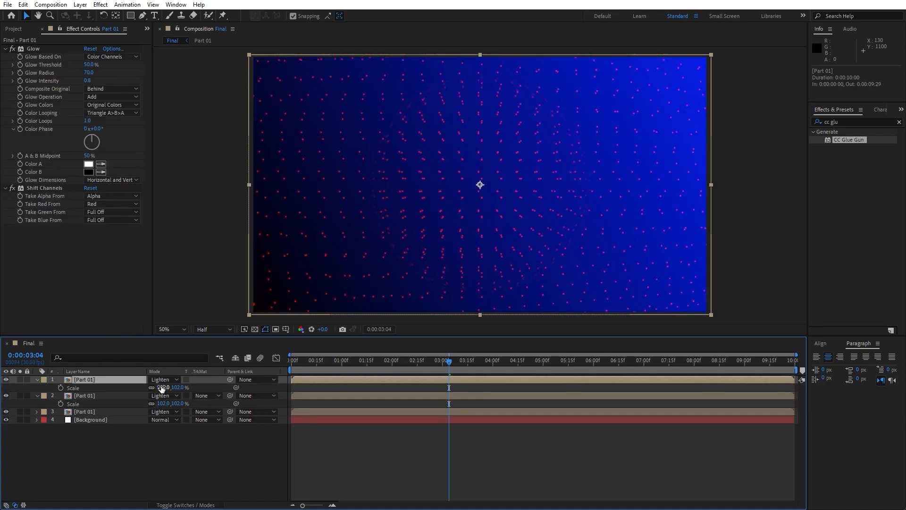
pyautogui.click(162, 387)
pyautogui.write('105')
pyautogui.click(169, 458)
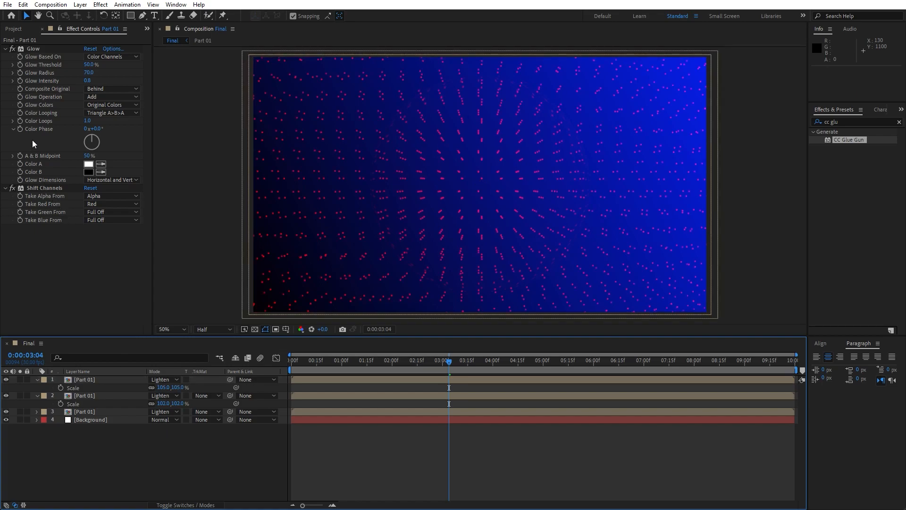
# Step: In the 105% copy's Shift Channels, set Take Red From to Full Off and Take Blue From to Blue, and preview the animation
pyautogui.click(102, 205)
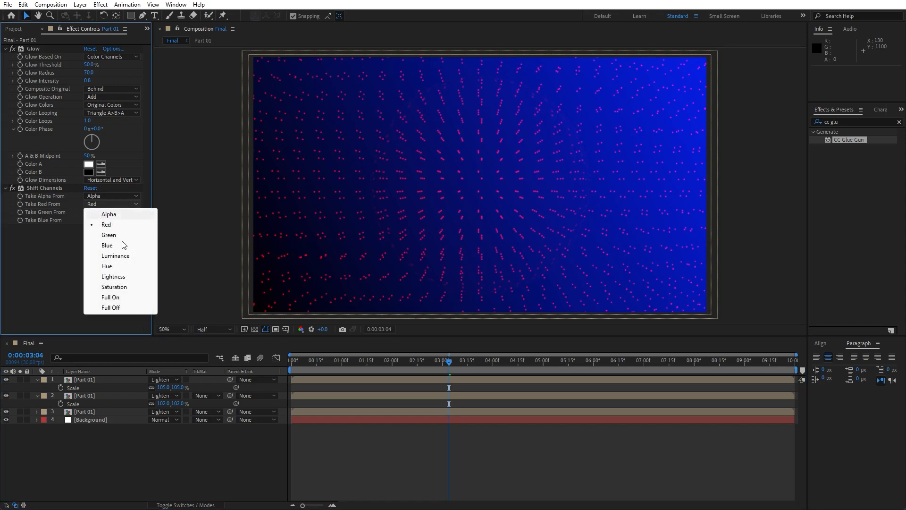
pyautogui.click(93, 306)
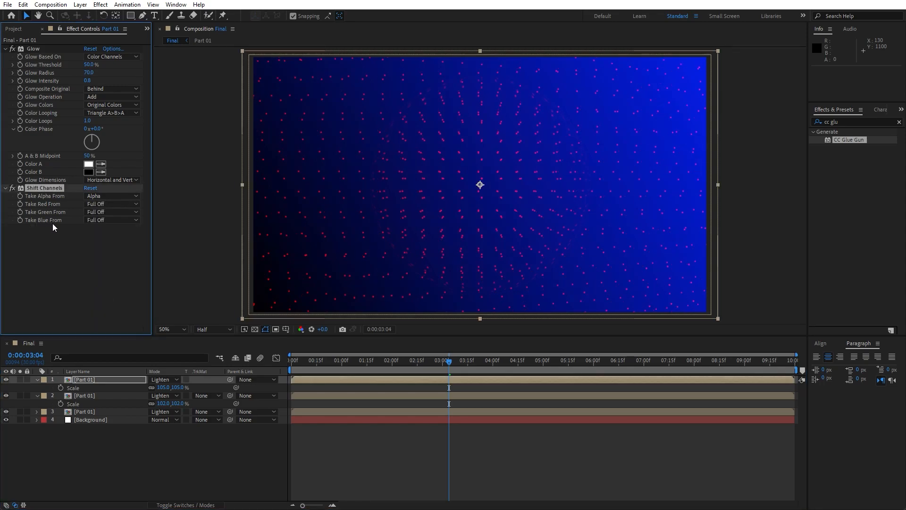
pyautogui.click(102, 220)
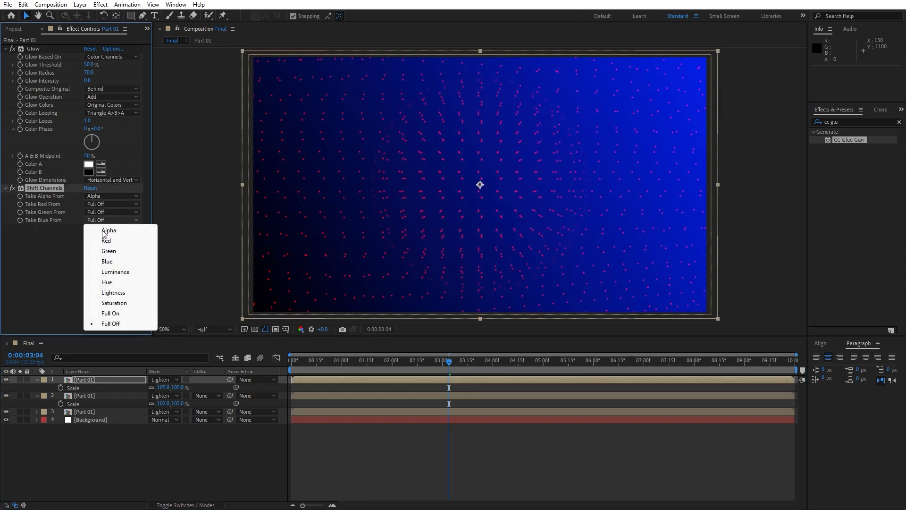
pyautogui.click(111, 262)
pyautogui.click(100, 469)
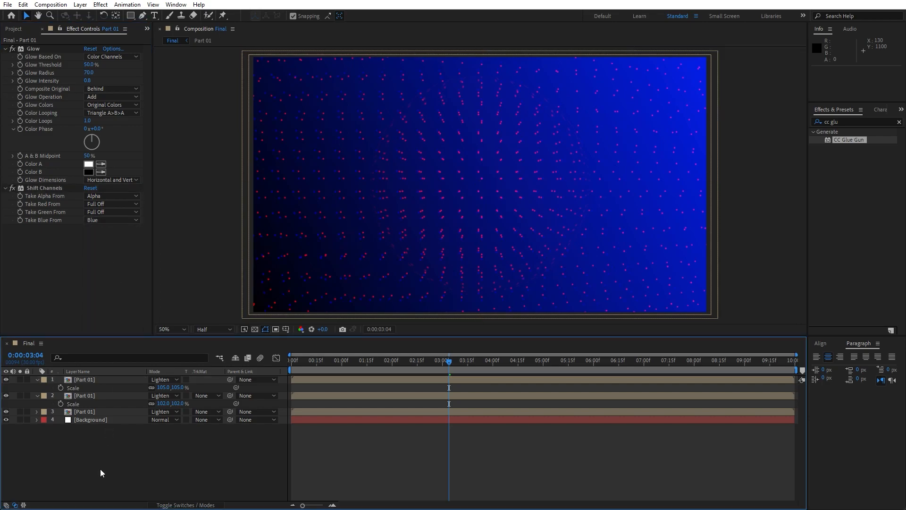
pyautogui.press('space')
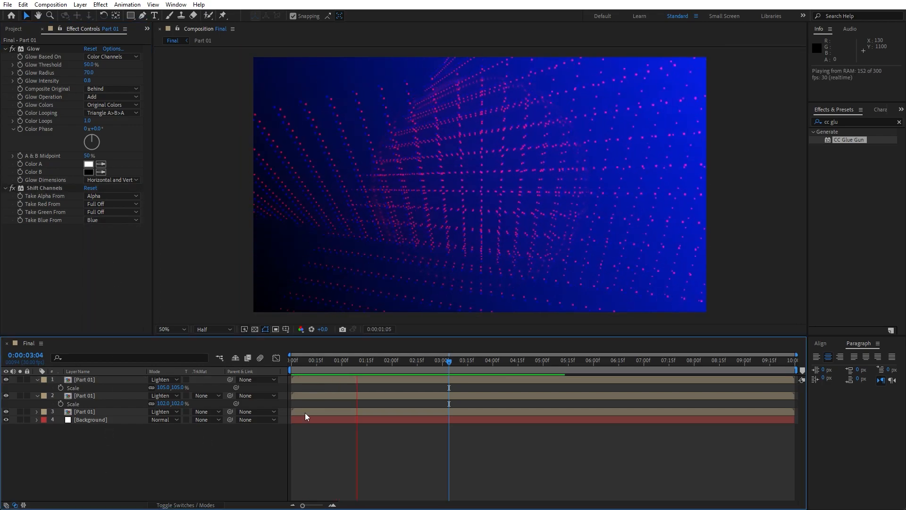
# Step: Duplicate the 105% Part 01 layer and set the copy's Scale to 110%
pyautogui.click(418, 365)
pyautogui.press('space')
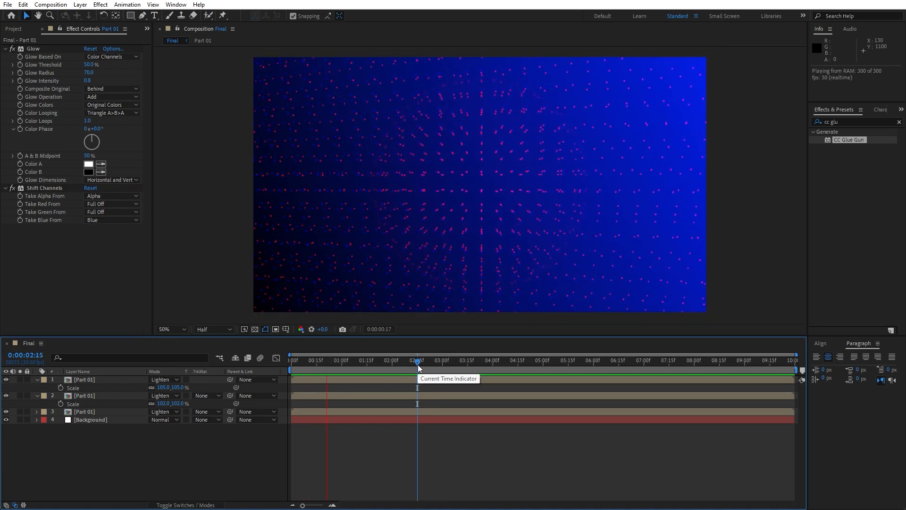
pyautogui.click(517, 364)
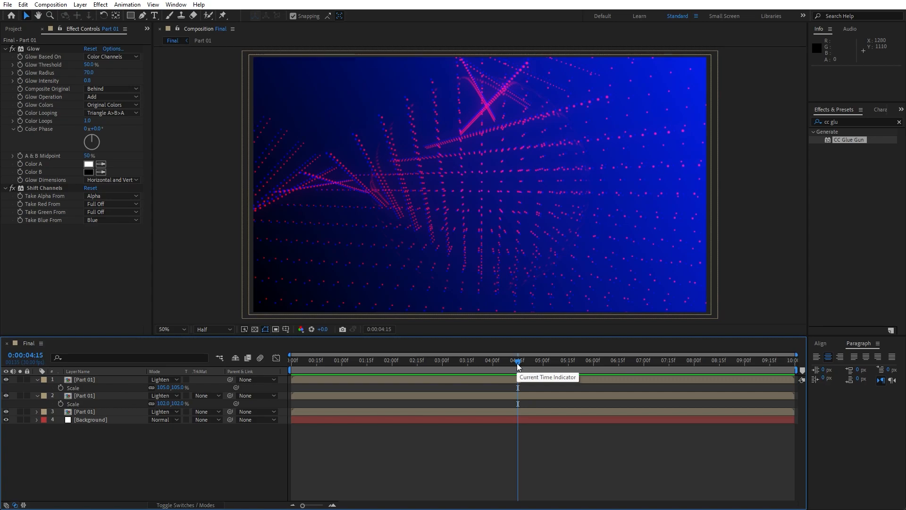
pyautogui.click(40, 379)
pyautogui.click(37, 380)
pyautogui.click(38, 389)
pyautogui.hotkey('ctrl', 'd')
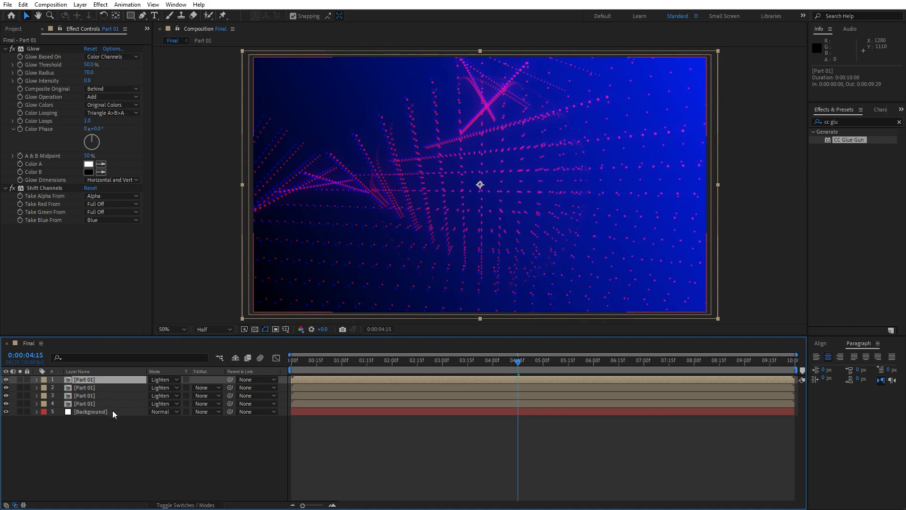
pyautogui.press('s')
pyautogui.click(164, 387)
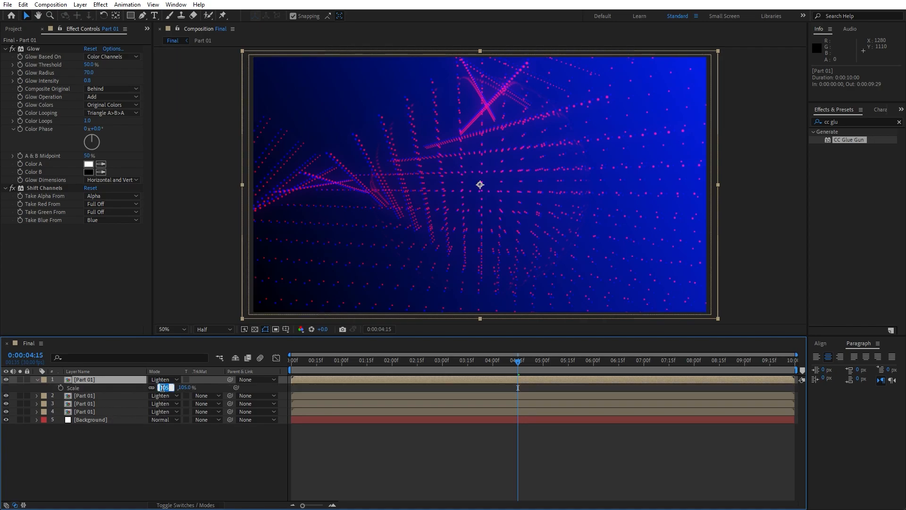
pyautogui.write('110')
pyautogui.click(142, 446)
# Step: Set the 110% Part 01 copy's blending mode to Normal and delete its Shift Channels effect
pyautogui.click(163, 381)
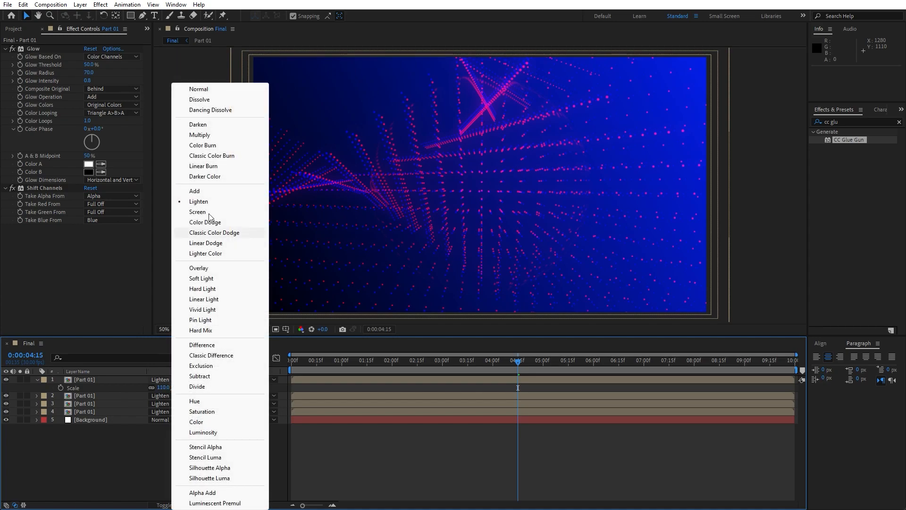
pyautogui.click(198, 89)
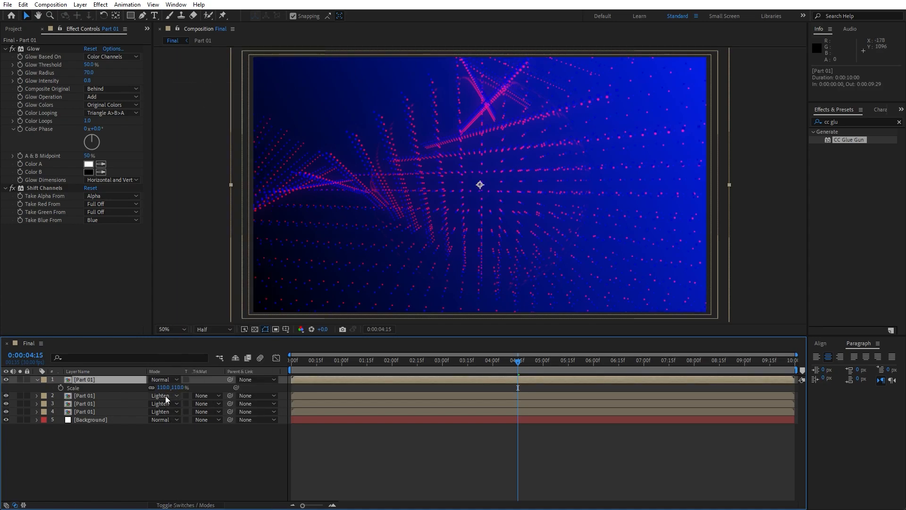
pyautogui.click(178, 505)
pyautogui.click(180, 506)
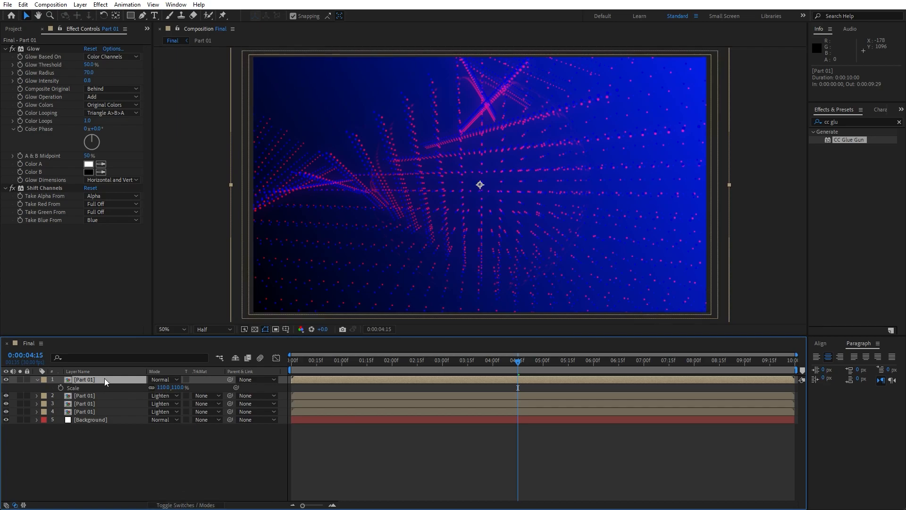
pyautogui.click(57, 190)
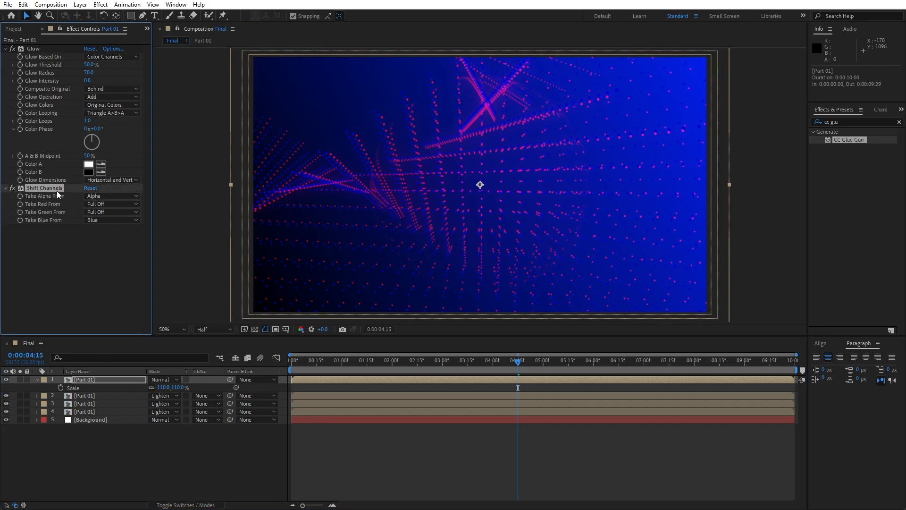
pyautogui.press('Delete')
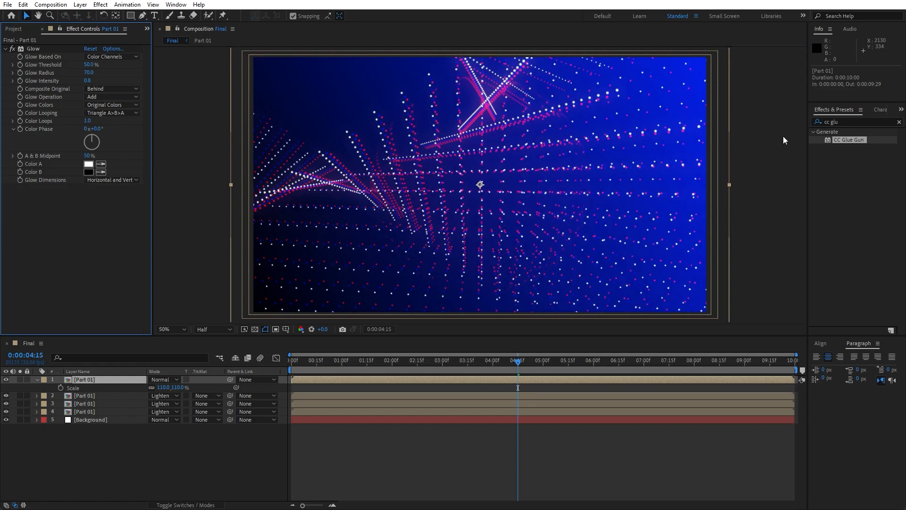
# Step: Apply the Tritone effect above Glow on the uppermost Part 01 layer and set its Highlights color to 00A2FF
pyautogui.click(847, 122)
pyautogui.write('trito')
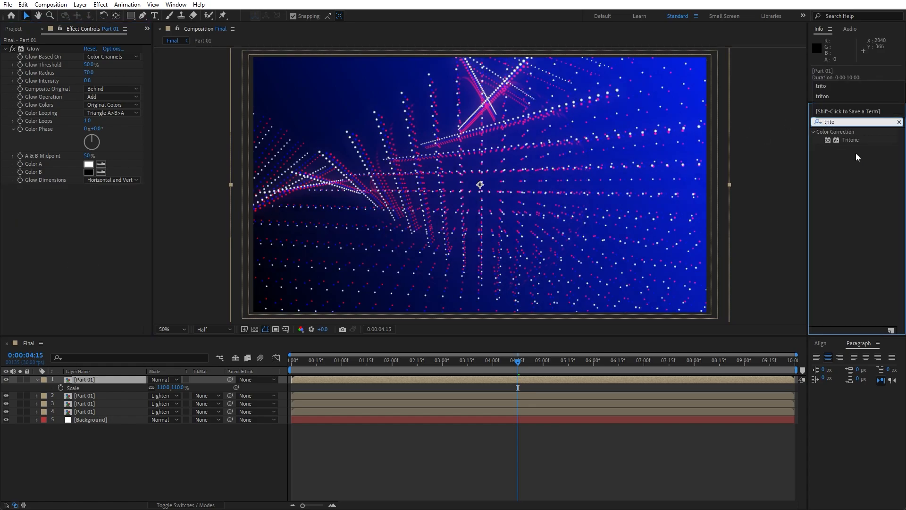
pyautogui.moveTo(850, 139); pyautogui.dragTo(58, 46)
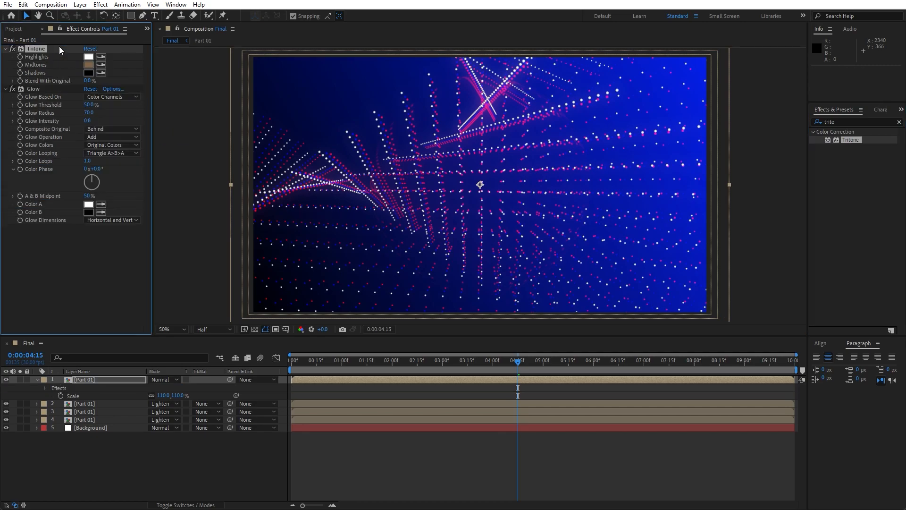
pyautogui.click(89, 57)
pyautogui.click(264, 291)
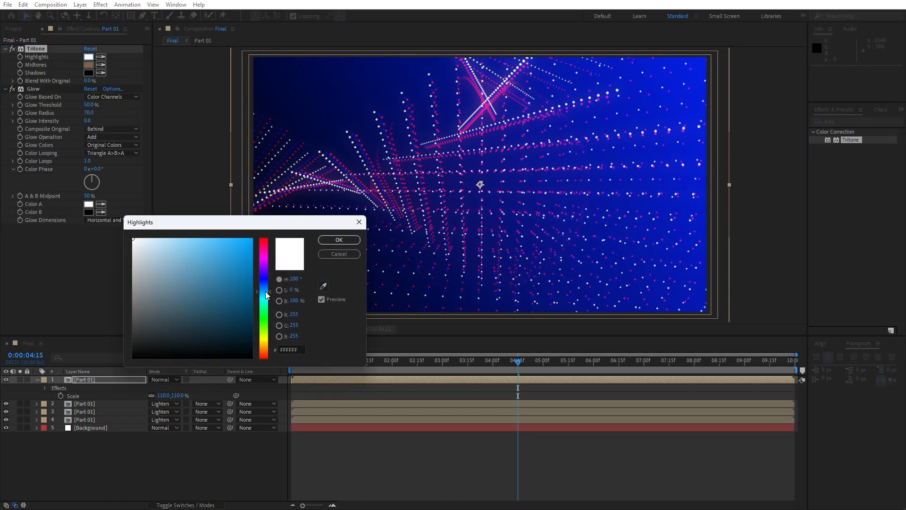
pyautogui.click(252, 239)
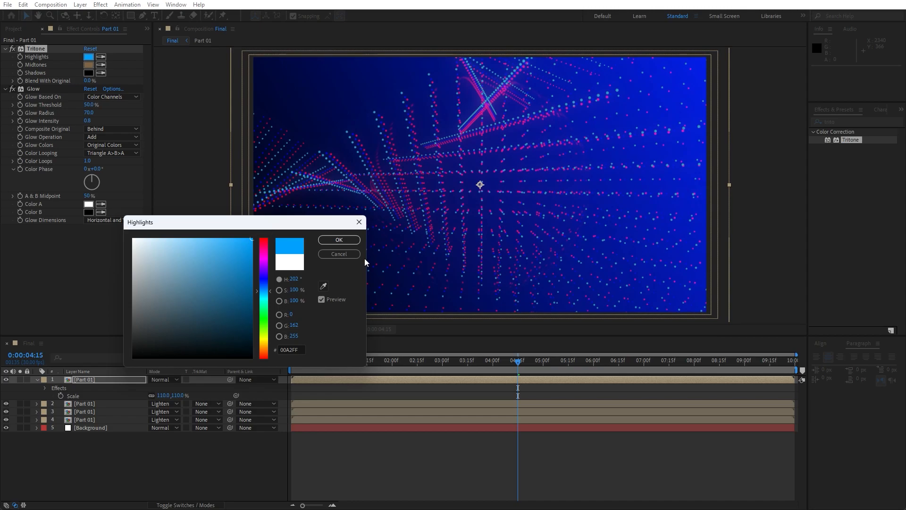
pyautogui.click(347, 239)
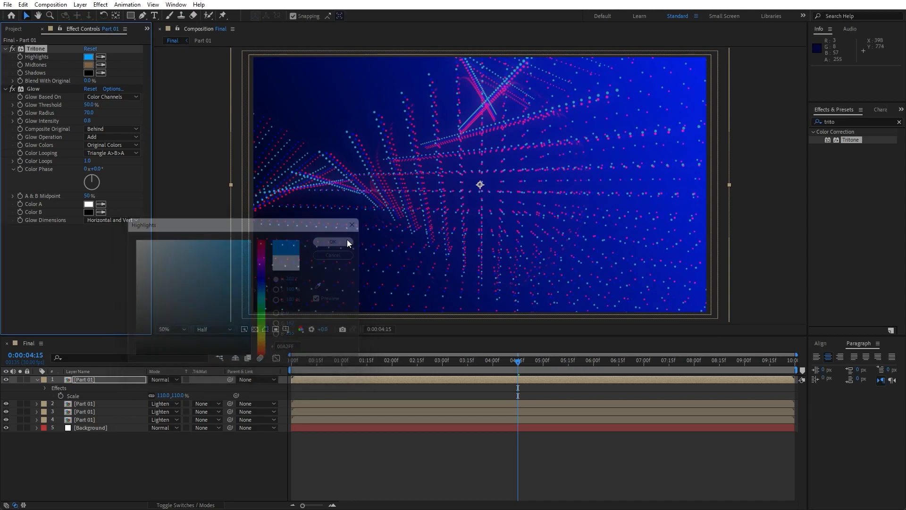
# Step: Set the Rotation of the uppermost Part 01 layer to 180° and preview the animation
pyautogui.click(100, 382)
pyautogui.press('r')
pyautogui.click(163, 388)
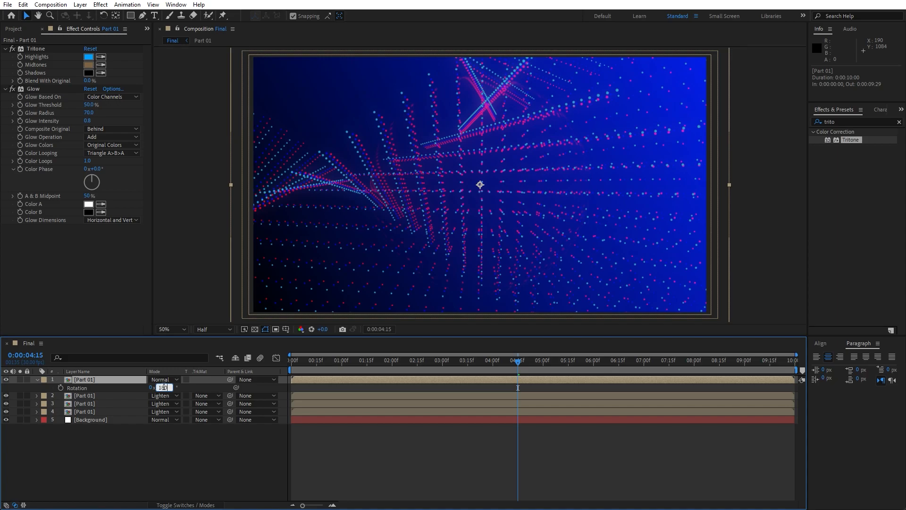
pyautogui.write('180')
pyautogui.click(162, 466)
pyautogui.press('space')
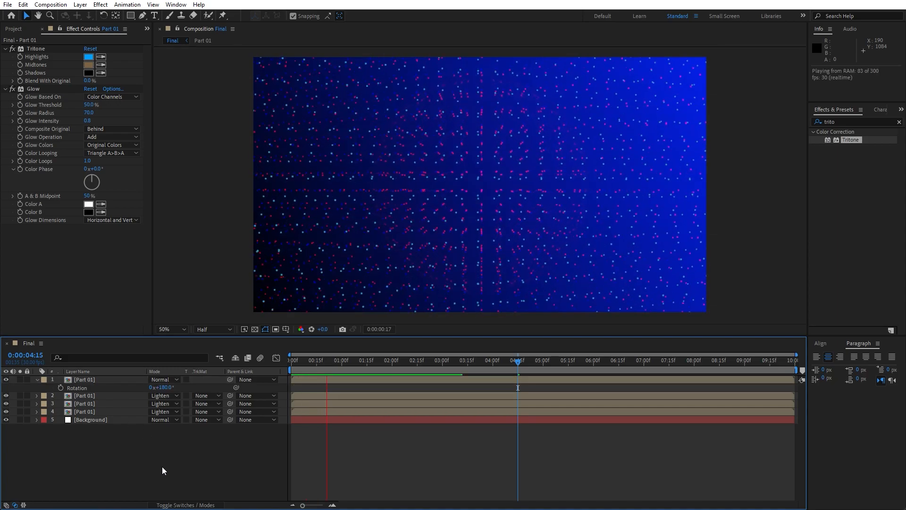
pyautogui.moveTo(457, 367)
pyautogui.mouseDown()
pyautogui.moveTo(381, 367)
pyautogui.moveTo(447, 367)
pyautogui.mouseUp()
# Step: Duplicate the rotated Part 01 layer, set the copy's Tritone Highlights color to 00FFF6, and preview the animation
pyautogui.click(89, 381)
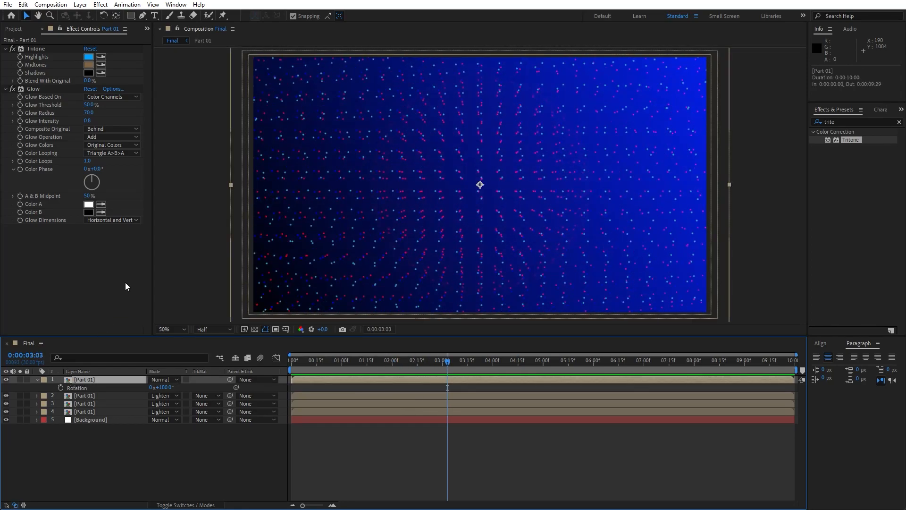
pyautogui.hotkey('ctrl', 'd')
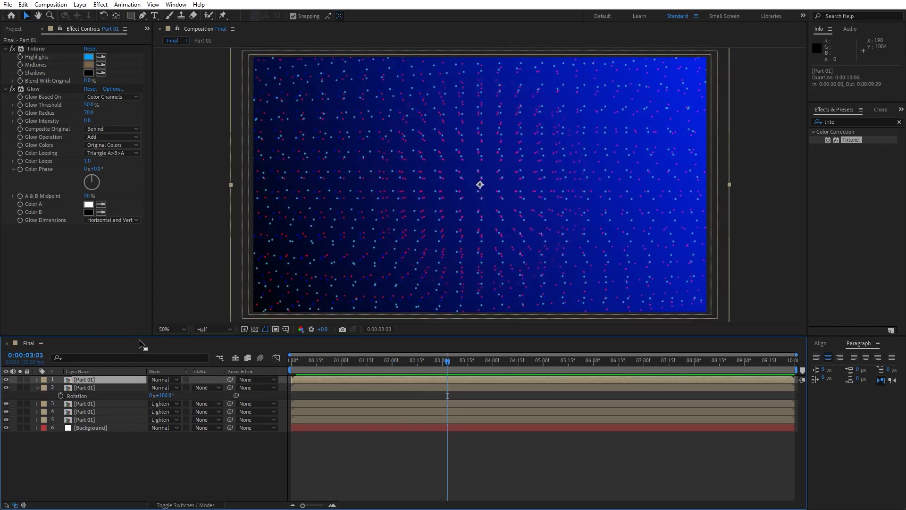
pyautogui.click(88, 57)
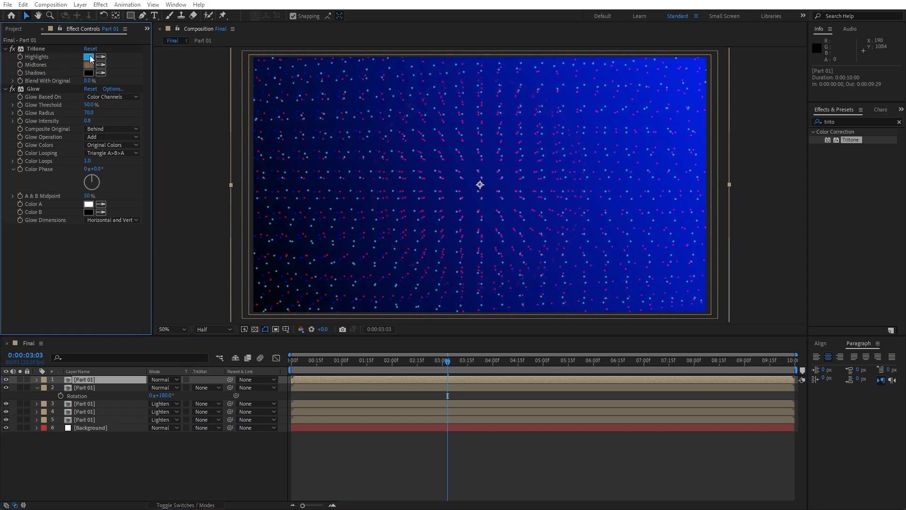
pyautogui.moveTo(262, 290); pyautogui.dragTo(264, 299)
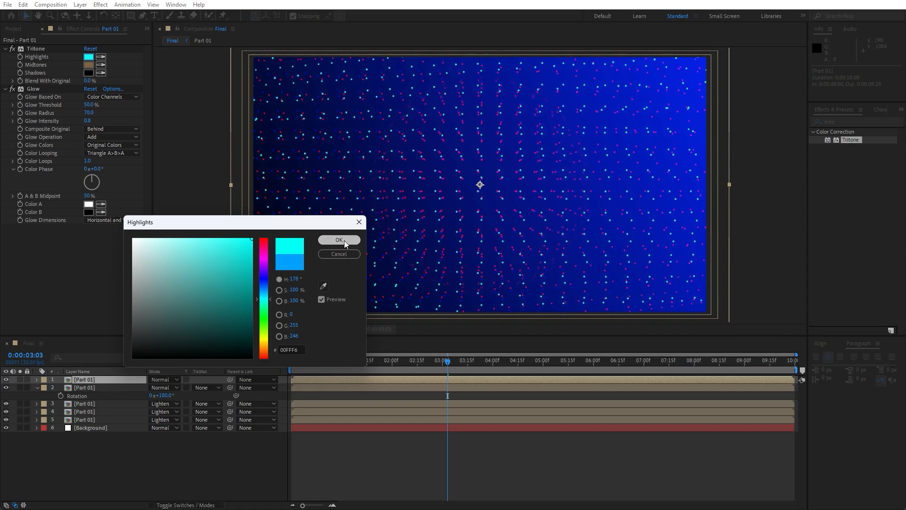
pyautogui.click(339, 240)
pyautogui.press('space')
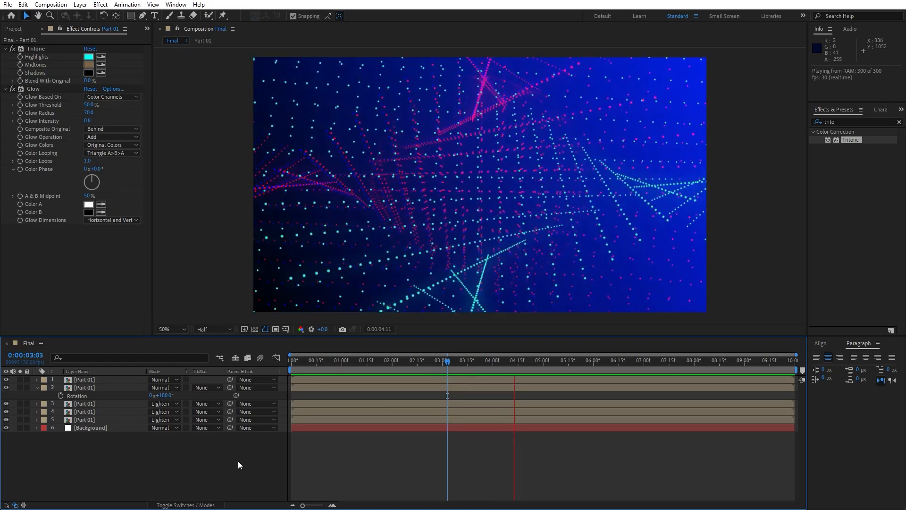
pyautogui.click(597, 361)
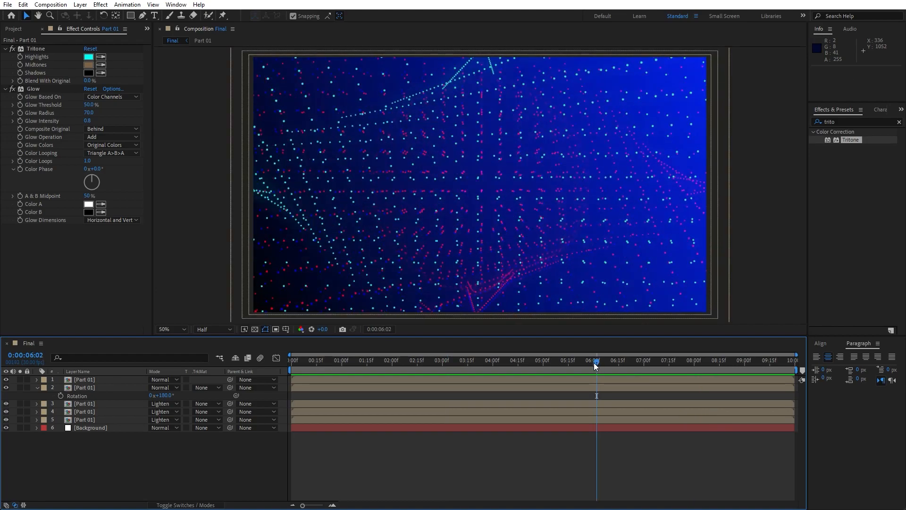
# Step: Apply CC Vector Blur to the uppermost Part 01 layer with Amount 50, keeping the Natural type
pyautogui.moveTo(844, 122); pyautogui.dragTo(771, 128)
pyautogui.write('vect')
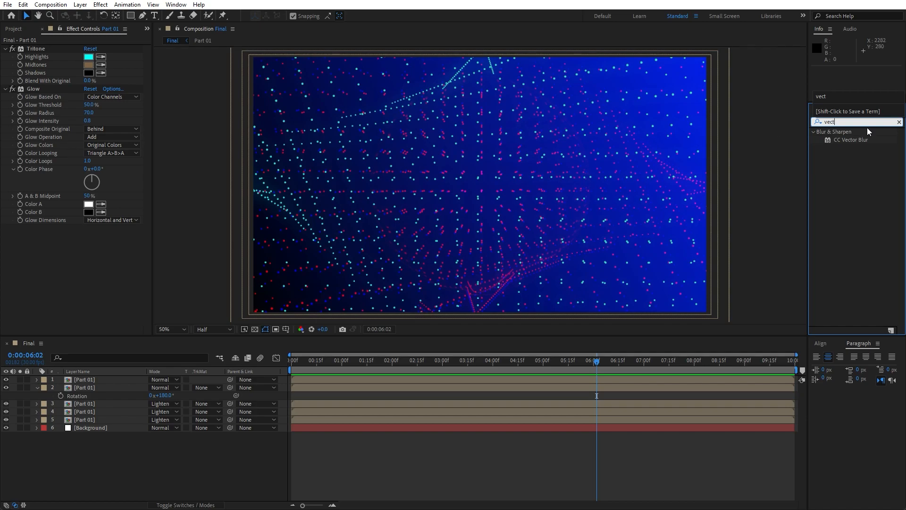
pyautogui.moveTo(853, 139); pyautogui.dragTo(87, 381)
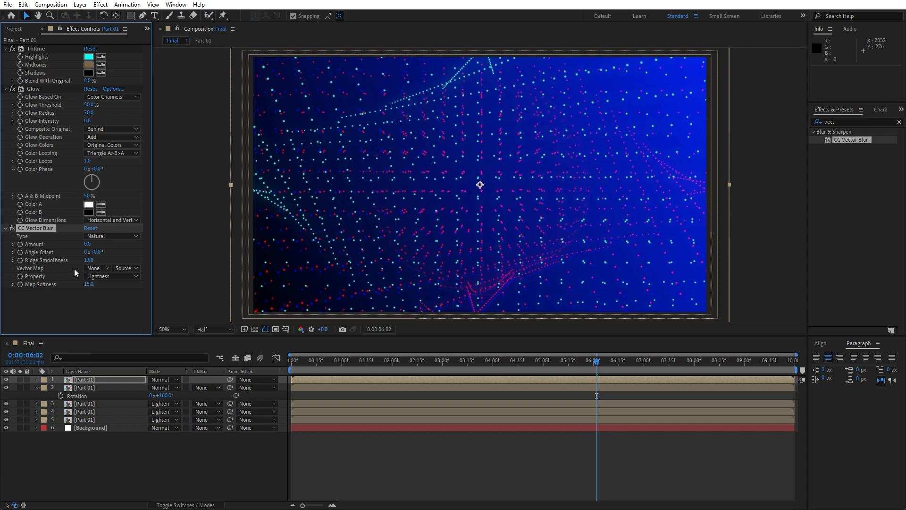
pyautogui.click(87, 245)
pyautogui.click(75, 305)
pyautogui.click(100, 238)
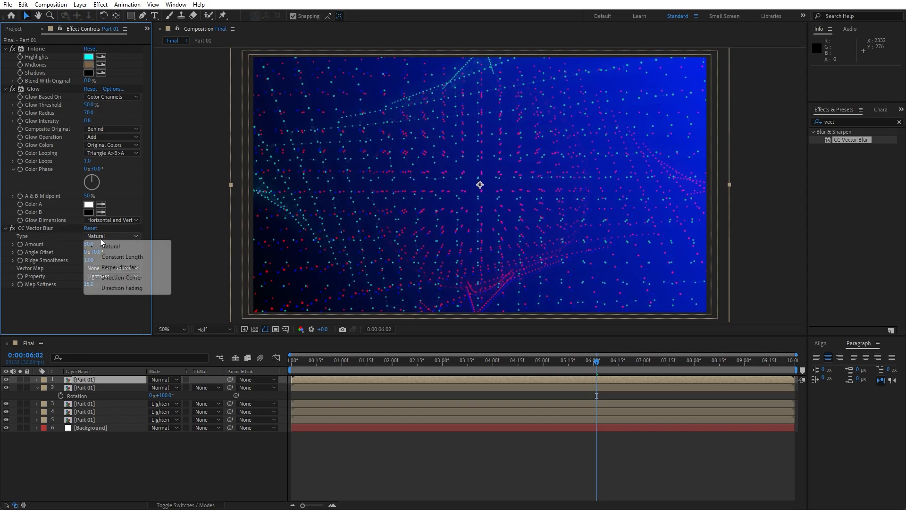
pyautogui.click(79, 309)
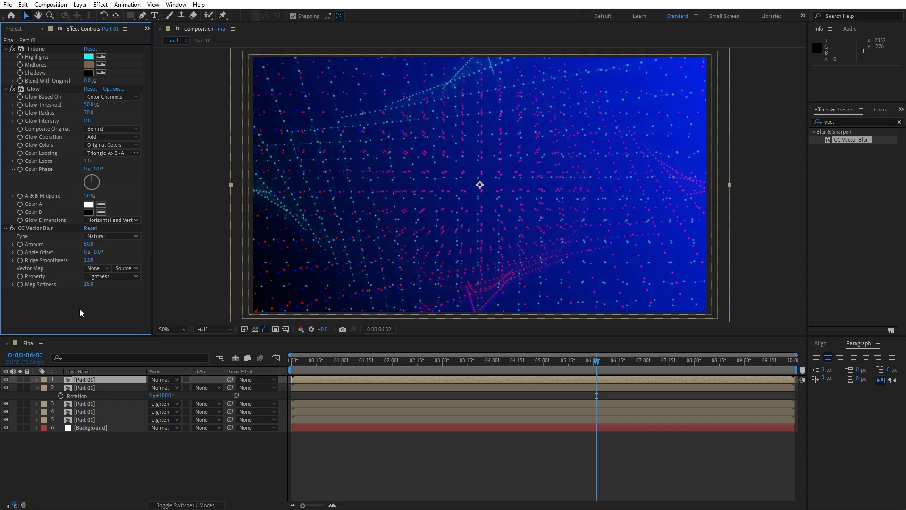
# Step: Apply CC Vector Blur to the second Part 01 layer with Amount 50 and Type Perpendicular, and preview the animation
pyautogui.click(89, 389)
pyautogui.moveTo(849, 143); pyautogui.dragTo(109, 384)
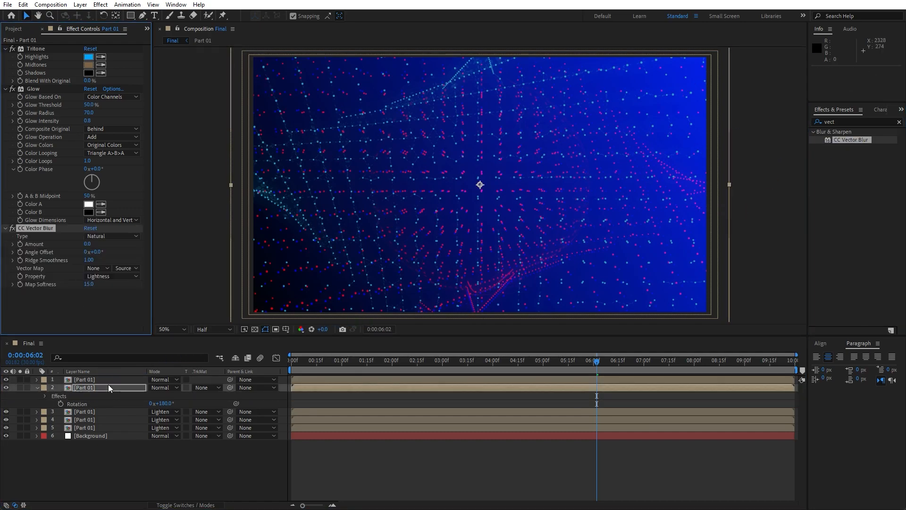
pyautogui.click(87, 245)
pyautogui.write('50')
pyautogui.click(86, 302)
pyautogui.click(109, 237)
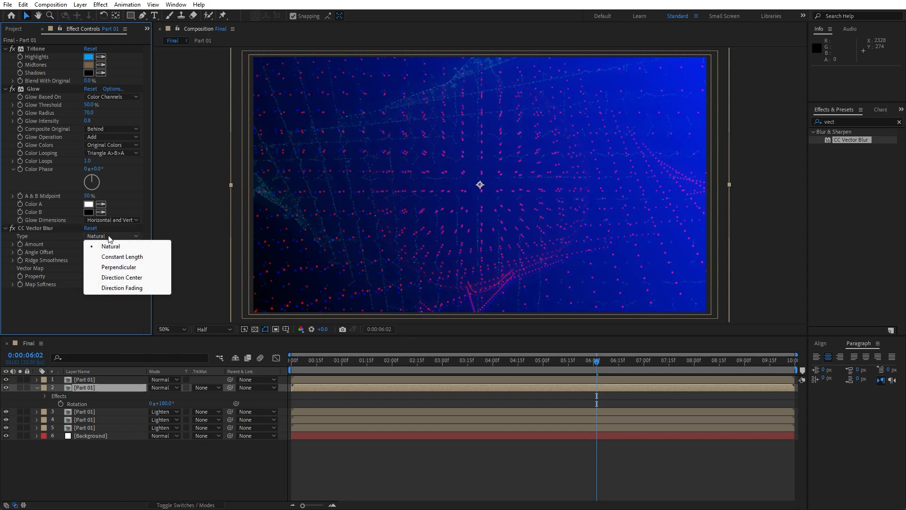
pyautogui.click(116, 267)
pyautogui.click(37, 388)
pyautogui.click(83, 446)
pyautogui.press('space')
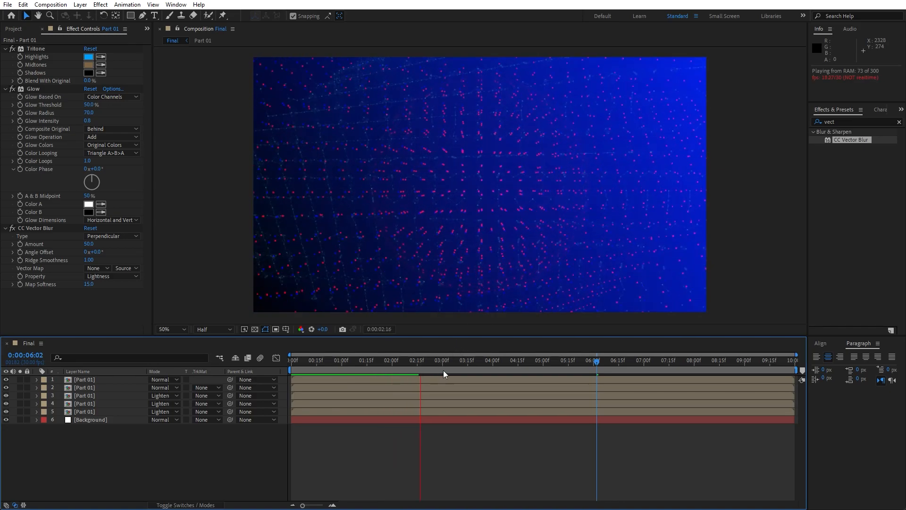
pyautogui.moveTo(545, 365); pyautogui.dragTo(629, 364)
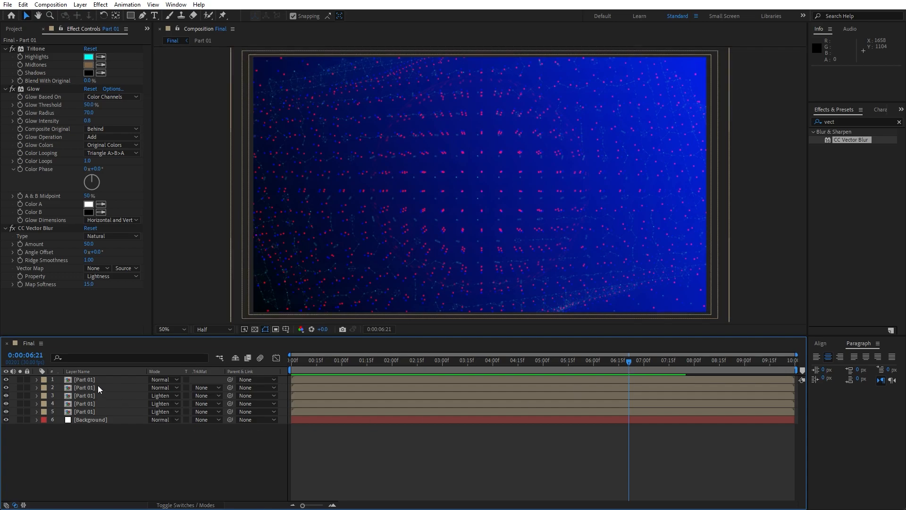
# Step: Shift the two vector-blurred Part 01 layers to start at 01:00 and give them the Orange label
pyautogui.click(97, 387)
pyautogui.keyDown('shift'); pyautogui.click(96, 381); pyautogui.keyUp('shift')
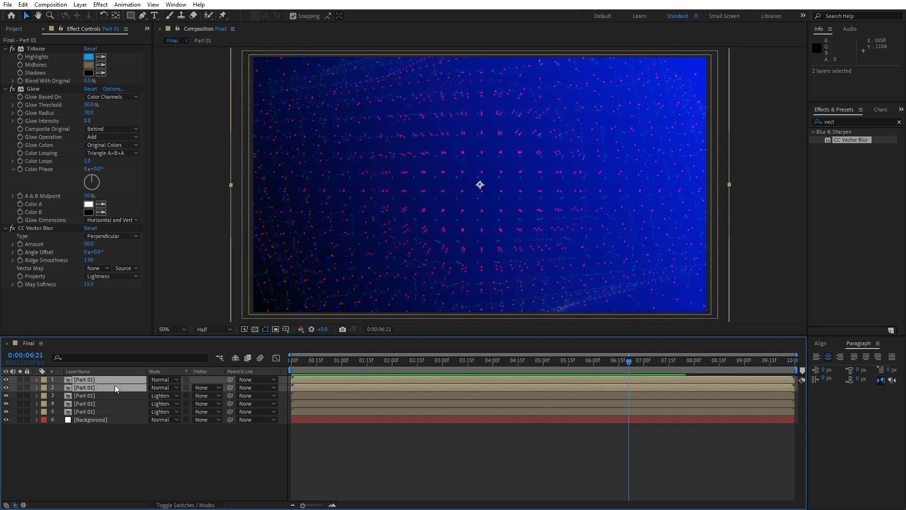
pyautogui.moveTo(315, 379); pyautogui.dragTo(365, 378)
pyautogui.click(43, 387)
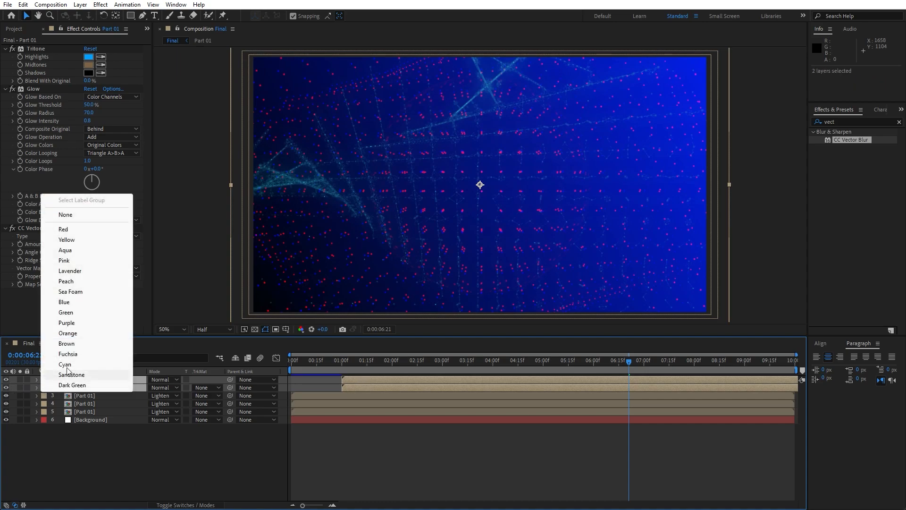
pyautogui.click(68, 333)
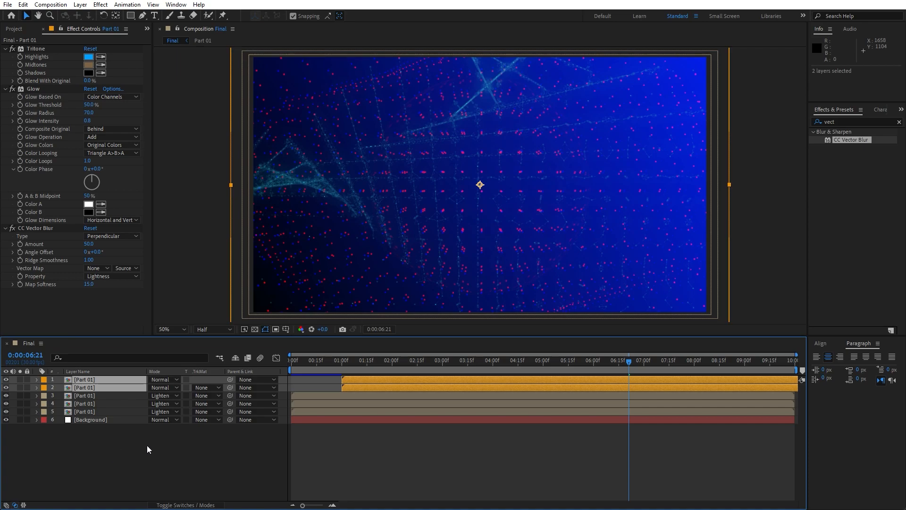
# Step: Keyframe the Opacity of both orange-labeled layers from 0% at 0:00:01:00 to 100% at 0:00:01:15
pyautogui.press('t')
pyautogui.moveTo(395, 361); pyautogui.dragTo(366, 359)
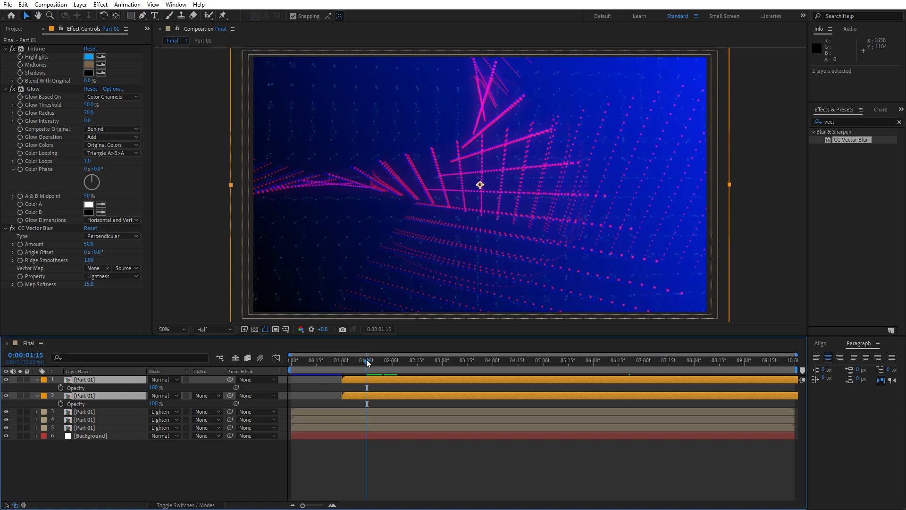
pyautogui.click(60, 404)
pyautogui.moveTo(365, 361); pyautogui.dragTo(344, 361)
pyautogui.click(153, 404)
pyautogui.write('0')
pyautogui.press('Return')
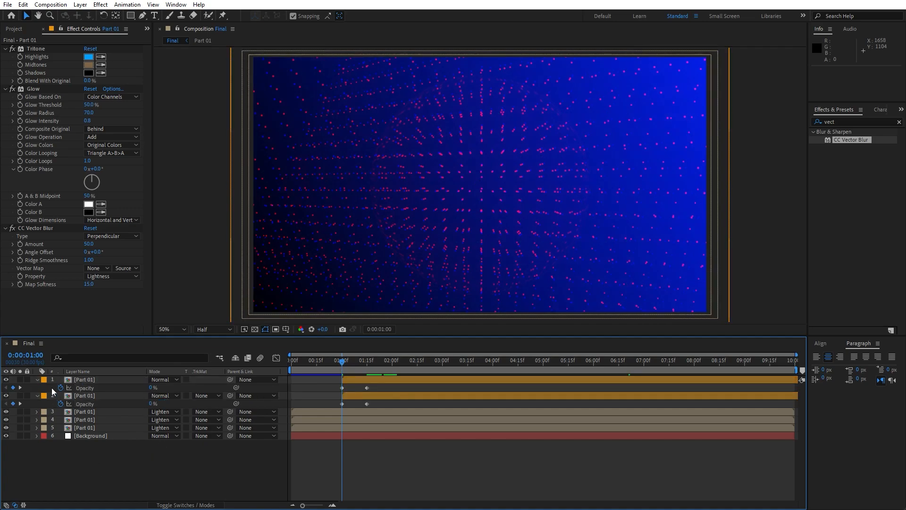
# Step: Pre-compose all five Part 01 layers into a composition named Dots Final, moving all attributes into it
pyautogui.click(38, 380)
pyautogui.click(36, 388)
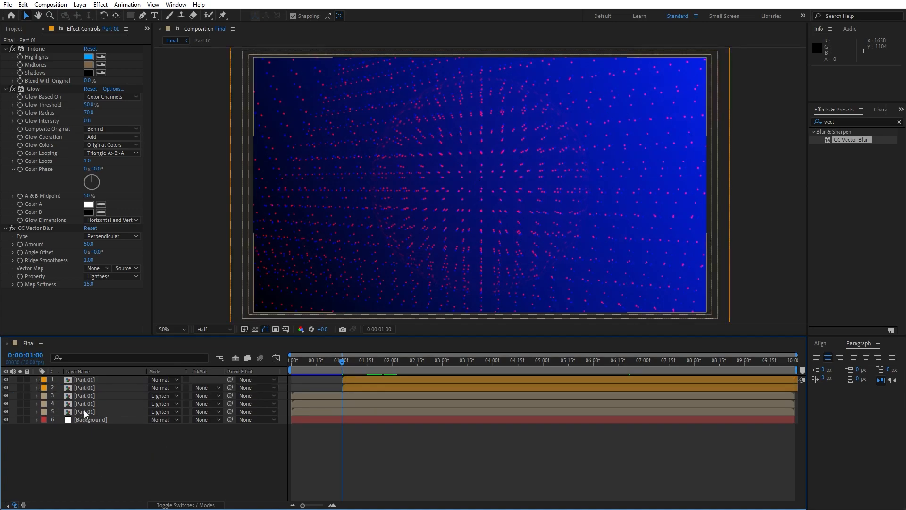
pyautogui.click(91, 412)
pyautogui.keyDown('shift'); pyautogui.click(89, 380); pyautogui.keyUp('shift')
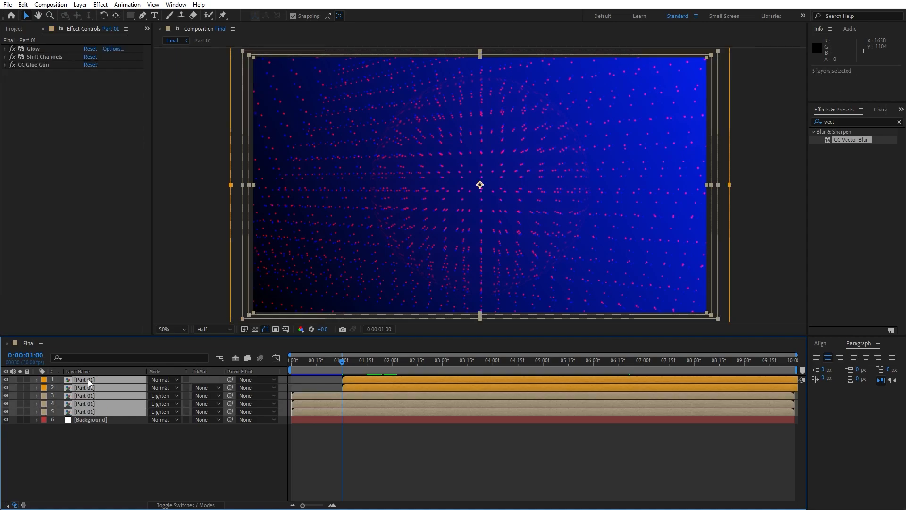
pyautogui.rightClick(94, 395)
pyautogui.click(139, 347)
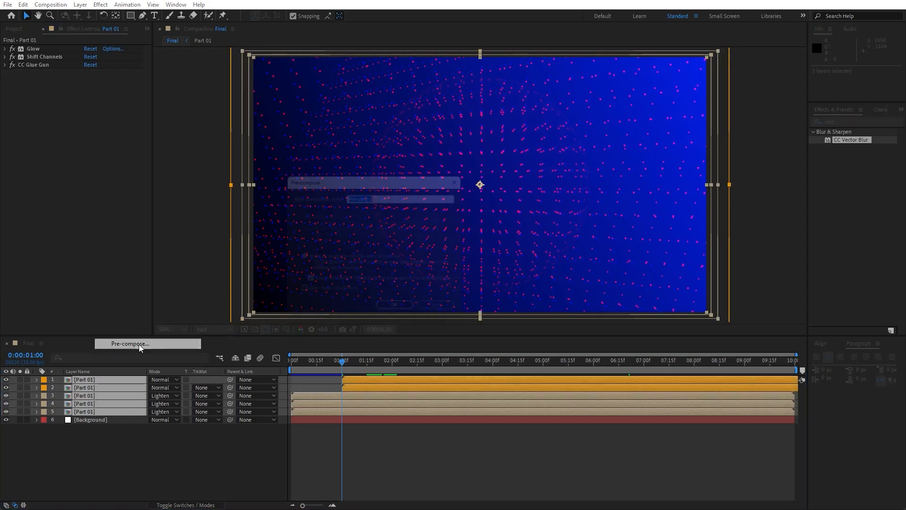
pyautogui.write('Dots Final')
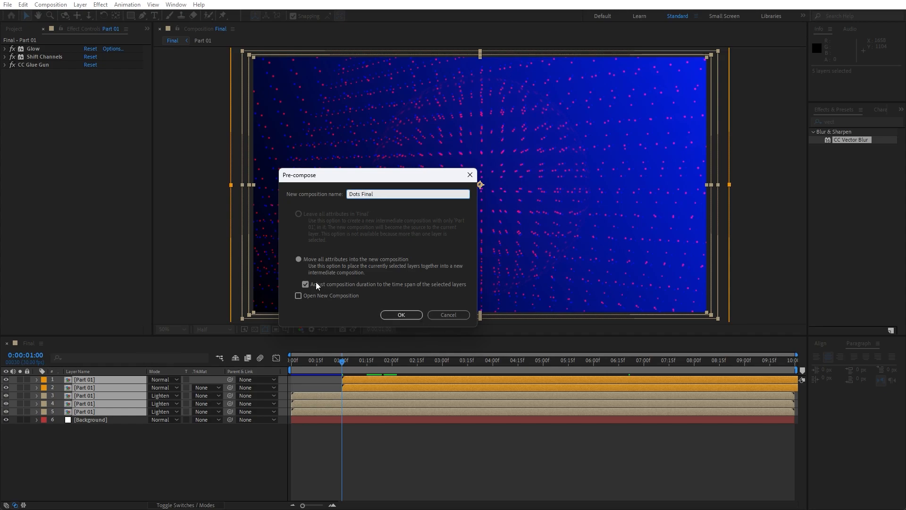
pyautogui.click(304, 260)
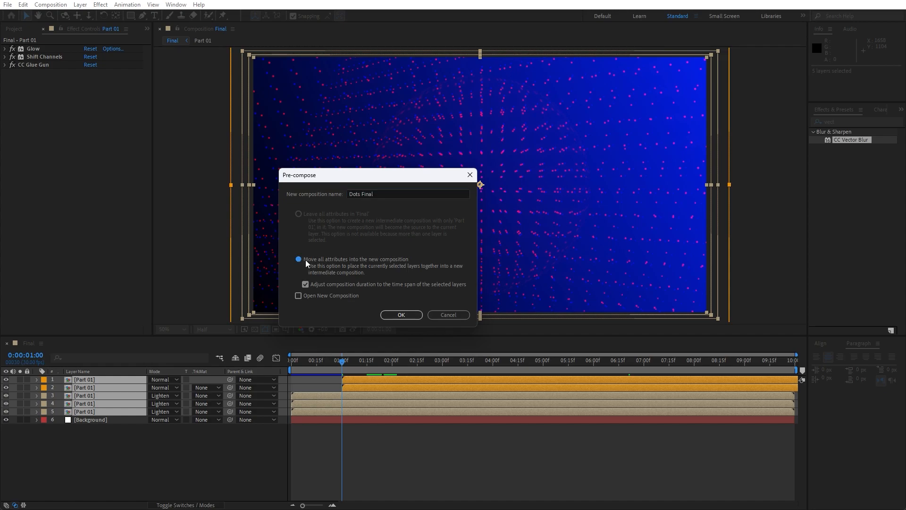
pyautogui.click(400, 314)
# Step: Apply the Glow effect to the Dots Final layer, viewing the frame at 0:00:02:13
pyautogui.moveTo(330, 367); pyautogui.dragTo(414, 364)
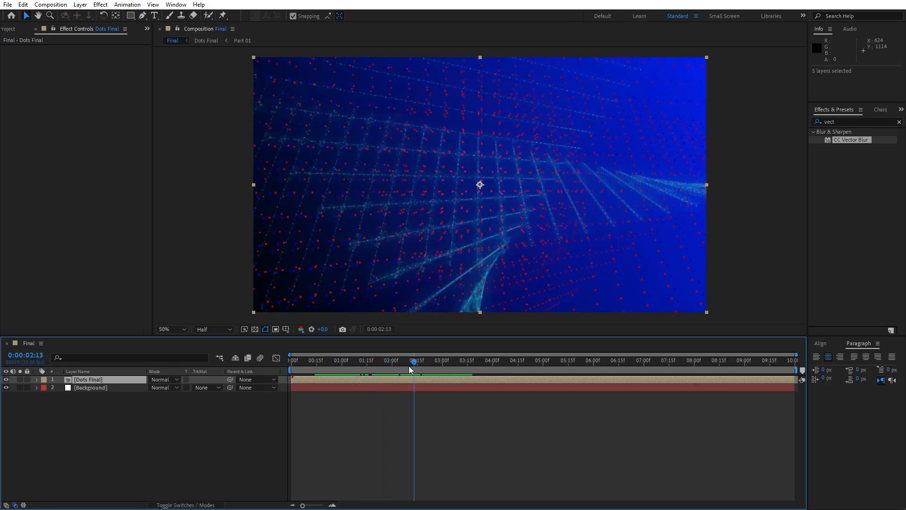
pyautogui.click(92, 381)
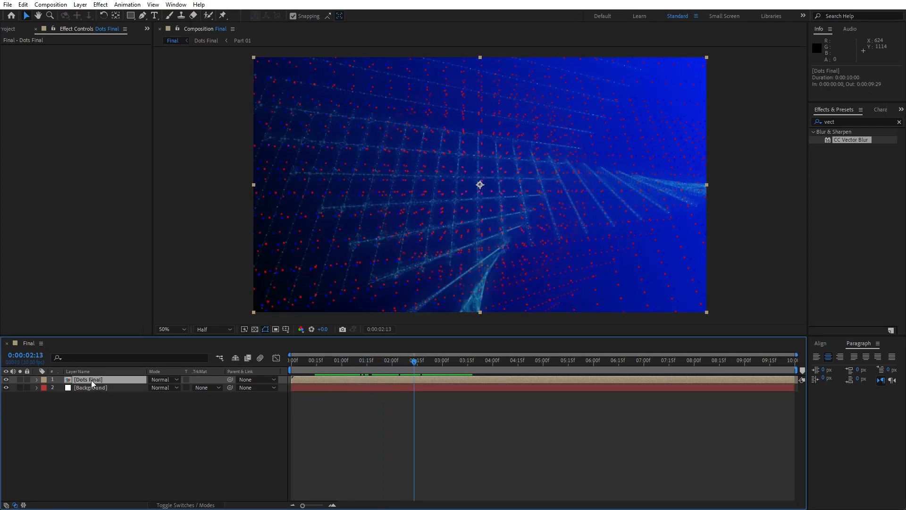
pyautogui.click(850, 122)
pyautogui.write('glow')
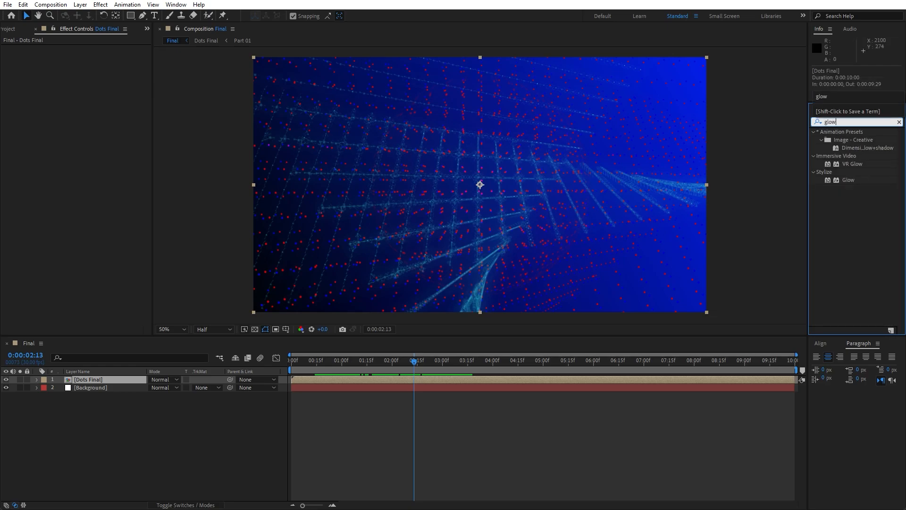
pyautogui.moveTo(842, 181); pyautogui.dragTo(112, 381)
# Step: Set the Dots Final glow to Threshold 70%, Radius 50 and Intensity 2.5, and preview the animation
pyautogui.click(91, 69)
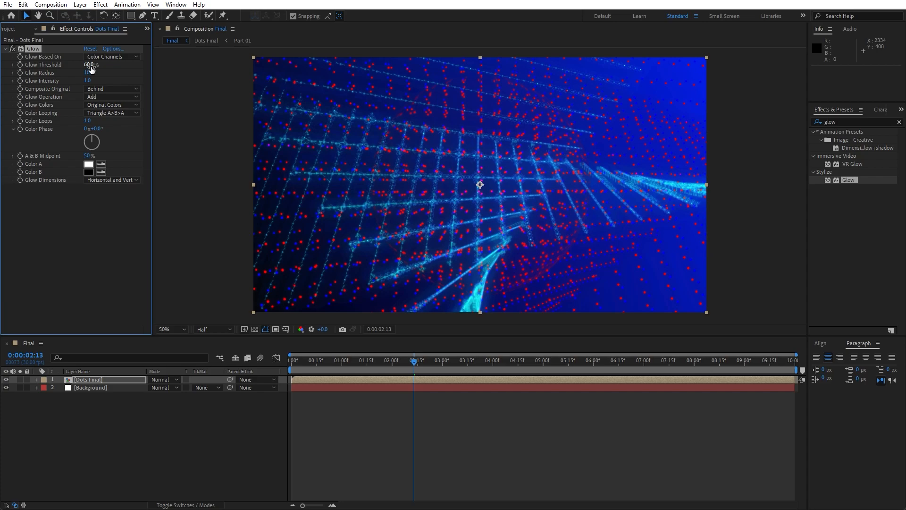
pyautogui.click(91, 65)
pyautogui.write('70')
pyautogui.press('Return')
pyautogui.click(89, 73)
pyautogui.write('50')
pyautogui.press('Return')
pyautogui.click(88, 81)
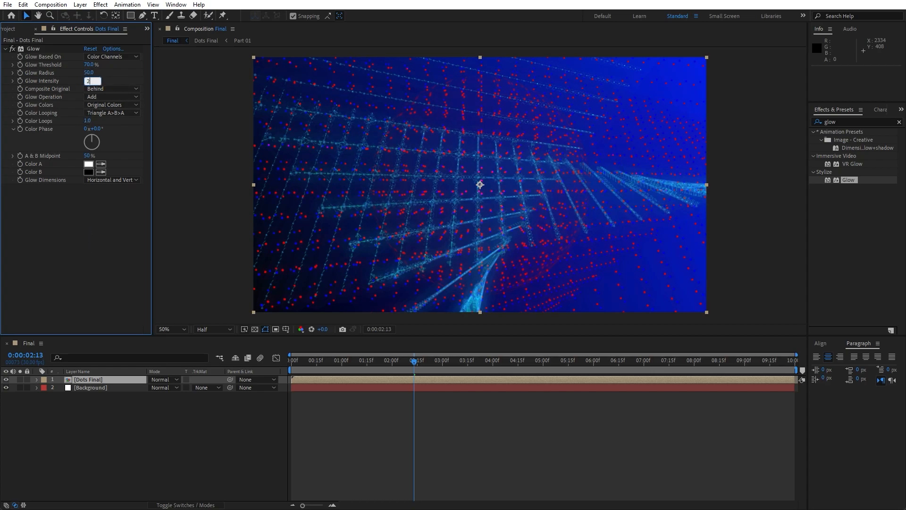
pyautogui.click(193, 469)
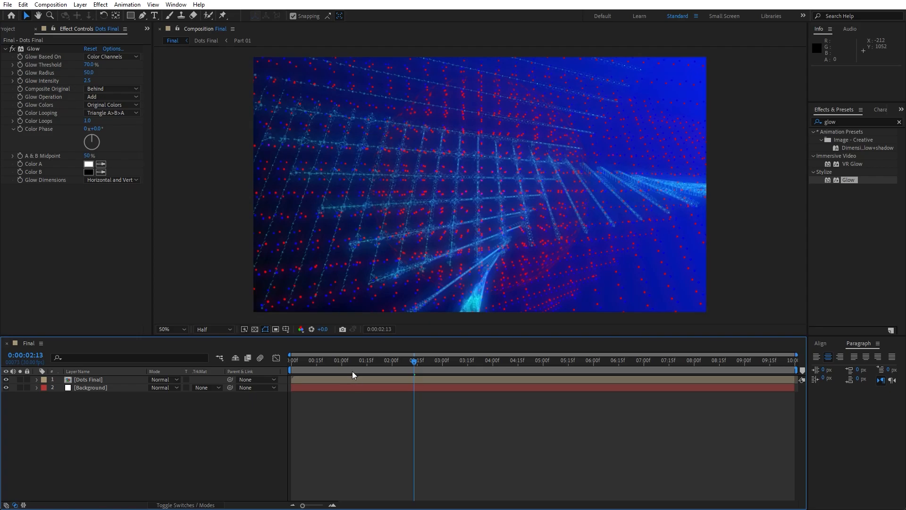
pyautogui.press('space')
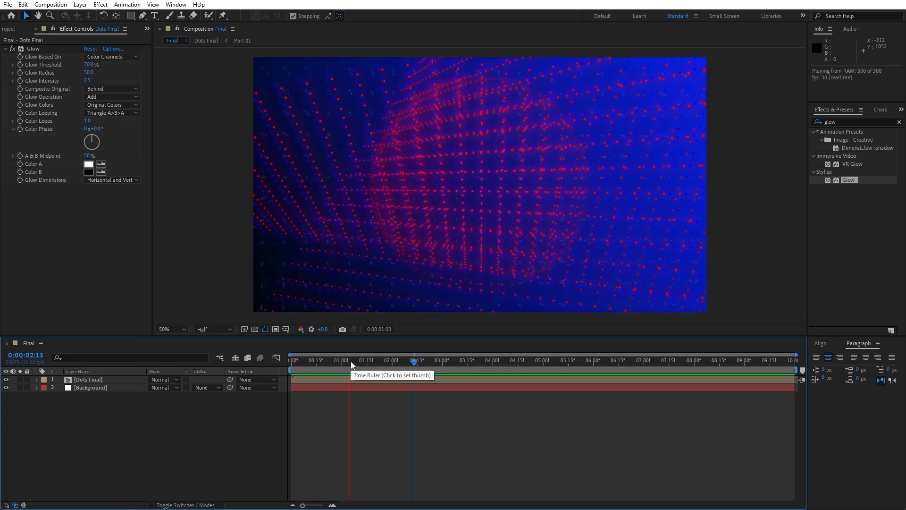
pyautogui.moveTo(350, 362); pyautogui.dragTo(590, 363)
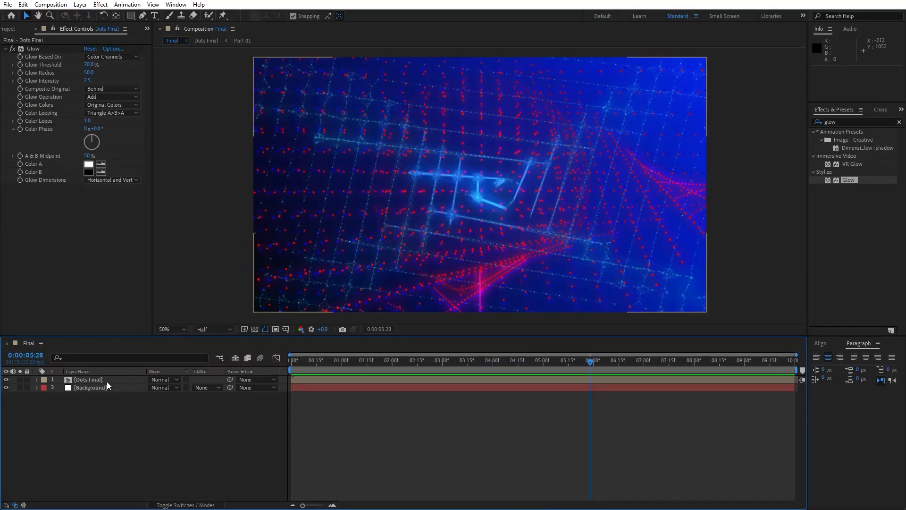
# Step: Duplicate the Dots Final layer, rotate the upper copy 180°, and preview the result
pyautogui.click(107, 381)
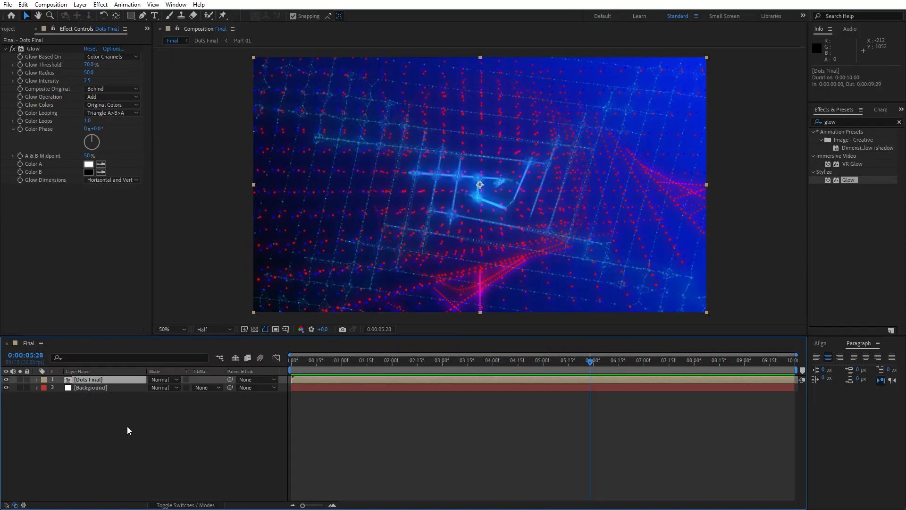
pyautogui.hotkey('ctrl', 'd')
pyautogui.press('r')
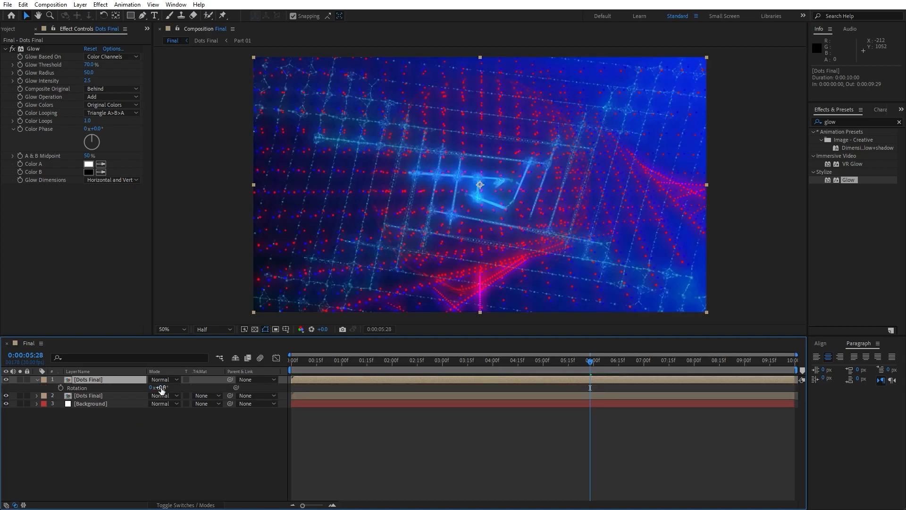
pyautogui.click(162, 387)
pyautogui.press('Return')
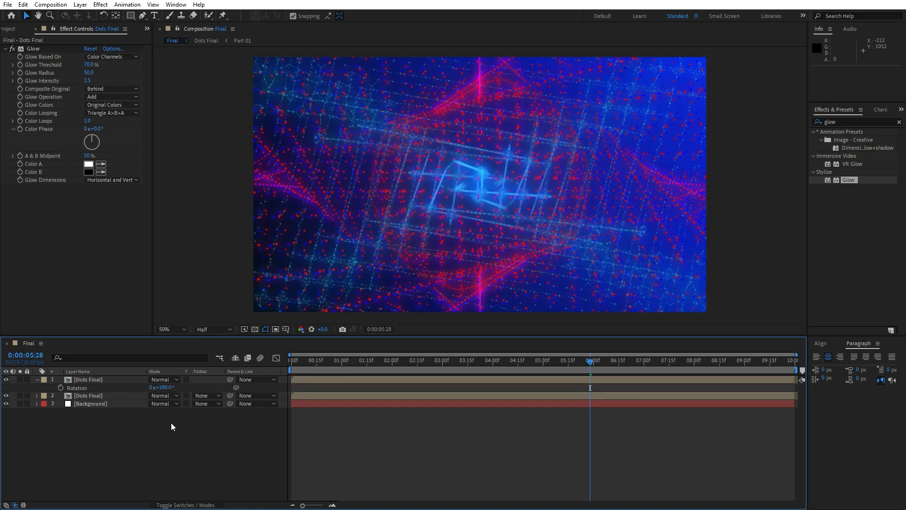
pyautogui.press('space')
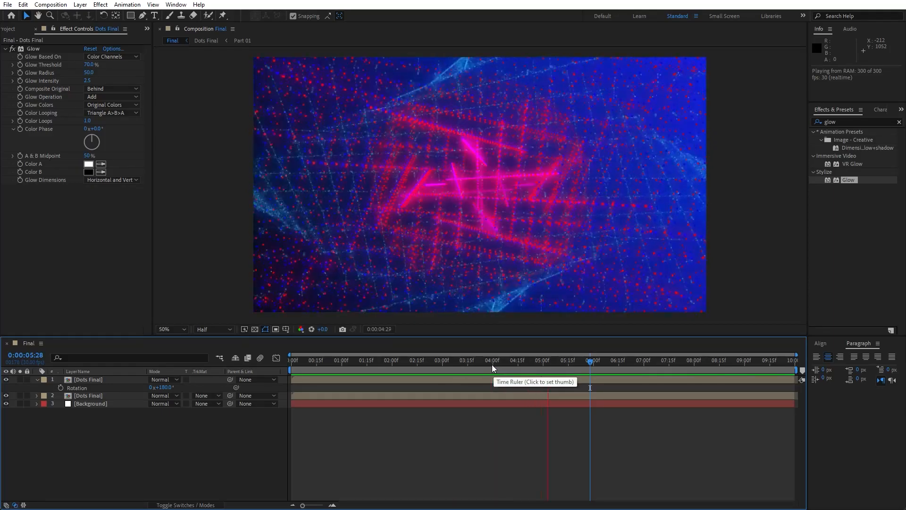
pyautogui.press('space')
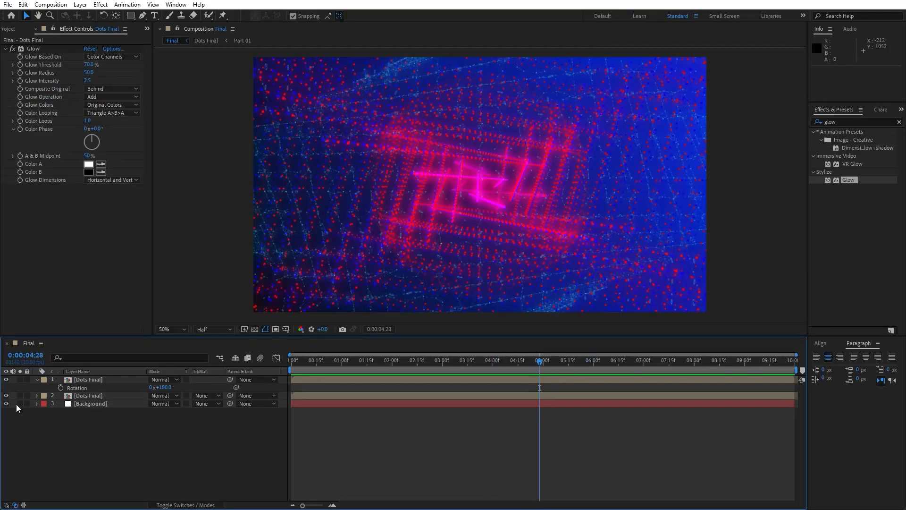
# Step: Hide the rotated Dots Final copy, collapse its properties, and preview the animation without it
pyautogui.click(6, 379)
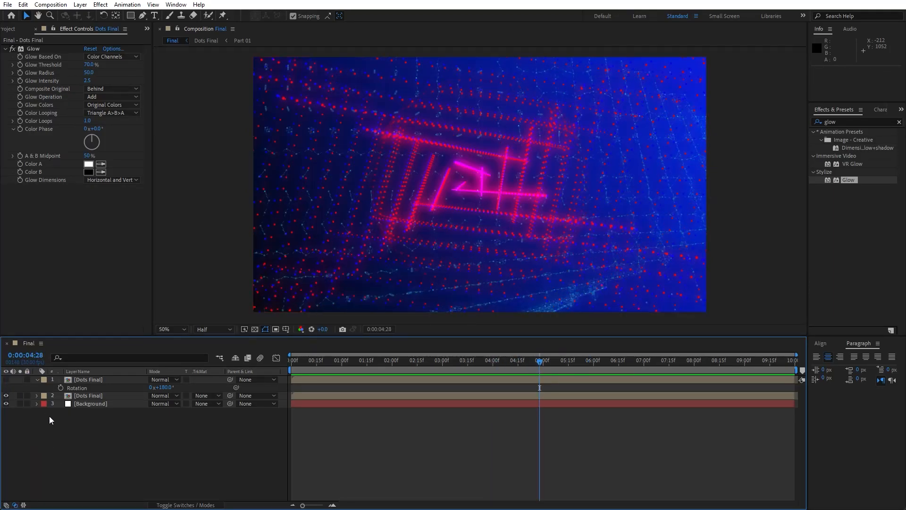
pyautogui.click(39, 382)
pyautogui.press('space')
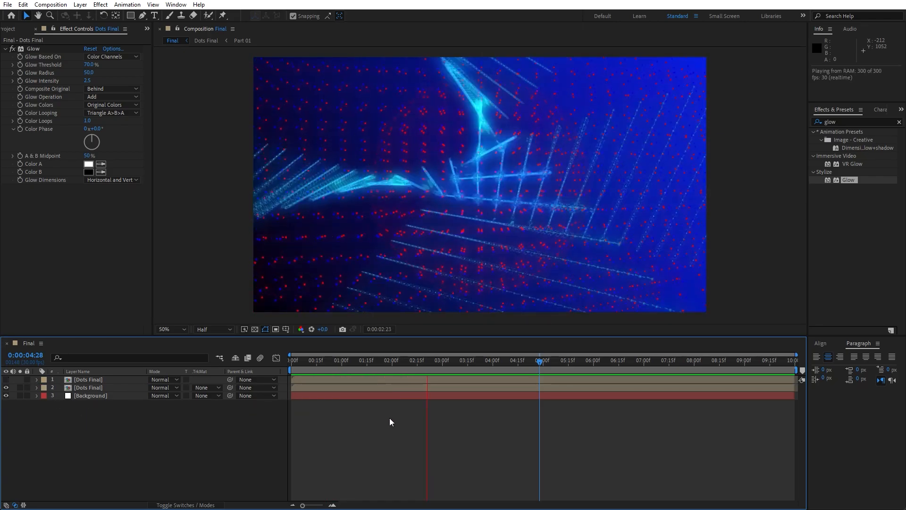
pyautogui.click(464, 364)
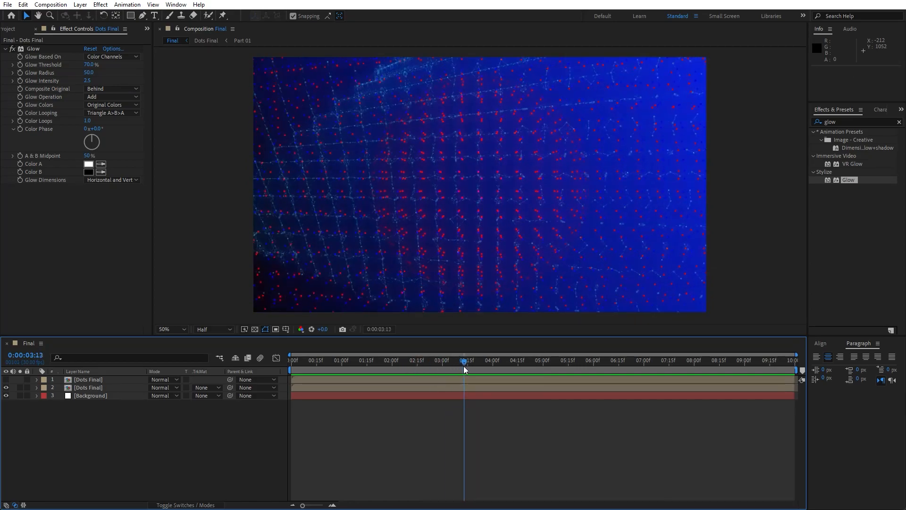
# Step: Add an adjustment layer above the others in the Final composition and name it Light Sweep
pyautogui.click(6, 49)
pyautogui.click(35, 29)
pyautogui.rightClick(110, 430)
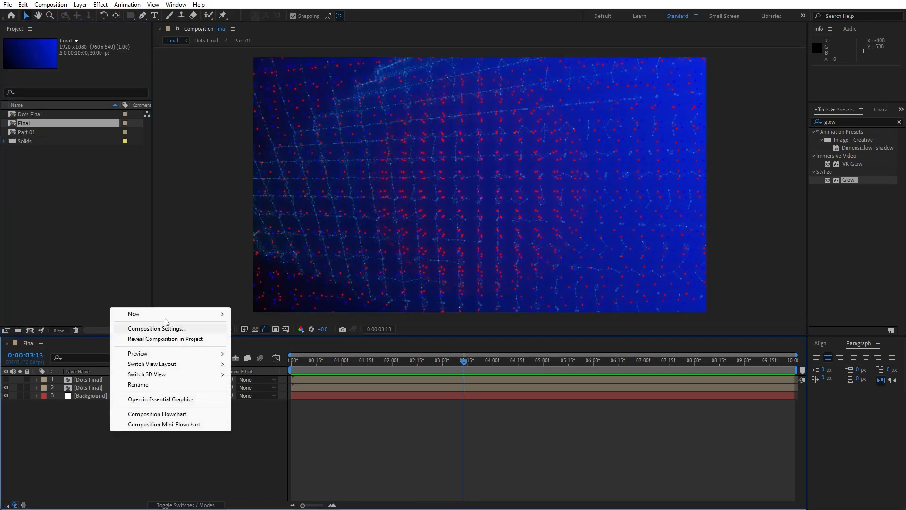
pyautogui.moveTo(160, 313)
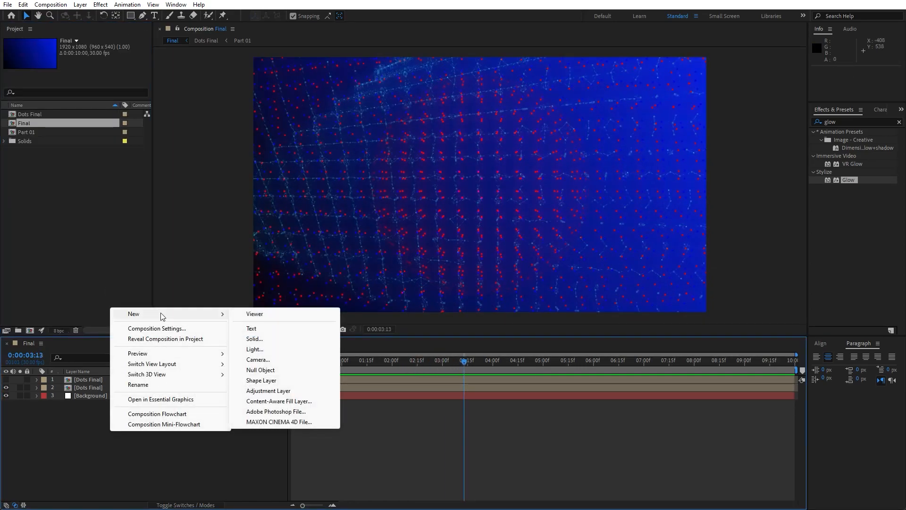
pyautogui.click(267, 391)
pyautogui.press('Return')
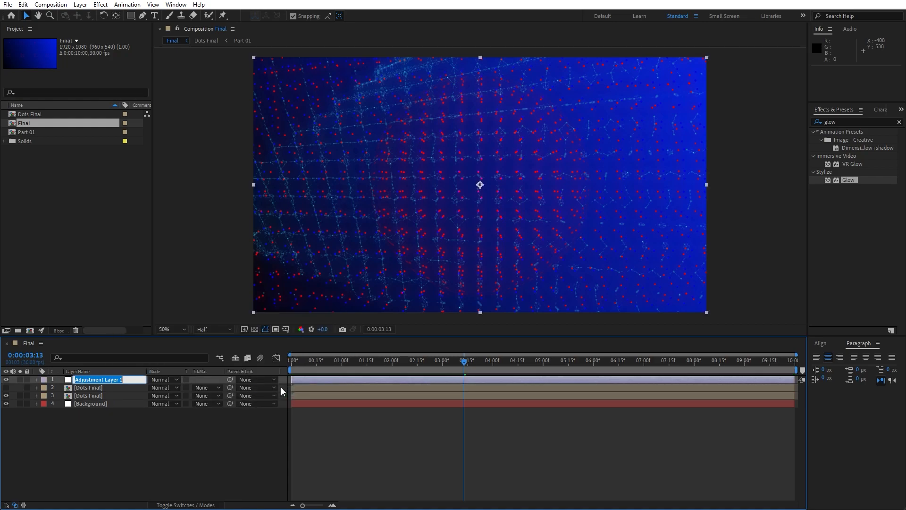
pyautogui.write('Light Sweep')
pyautogui.click(227, 420)
# Step: Apply the CC Light Sweep effect to the Light Sweep adjustment layer
pyautogui.click(859, 121)
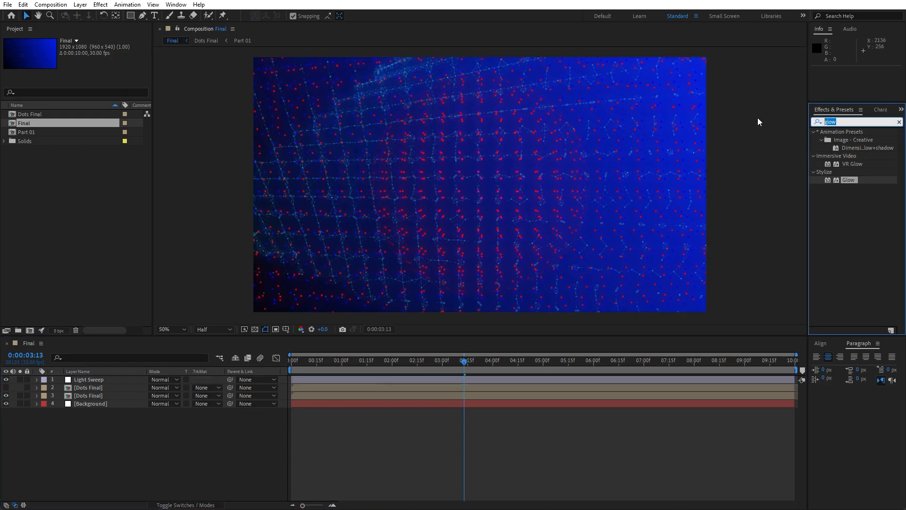
pyautogui.write('ligh sw')
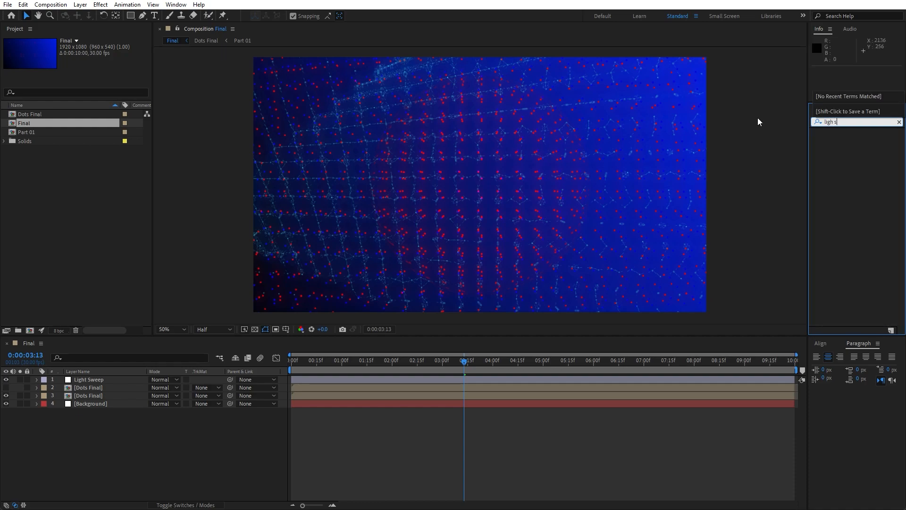
pyautogui.press('BackSpace')
pyautogui.press('BackSpace')
pyautogui.press('BackSpace')
pyautogui.write('t swe')
pyautogui.moveTo(848, 140); pyautogui.dragTo(91, 378)
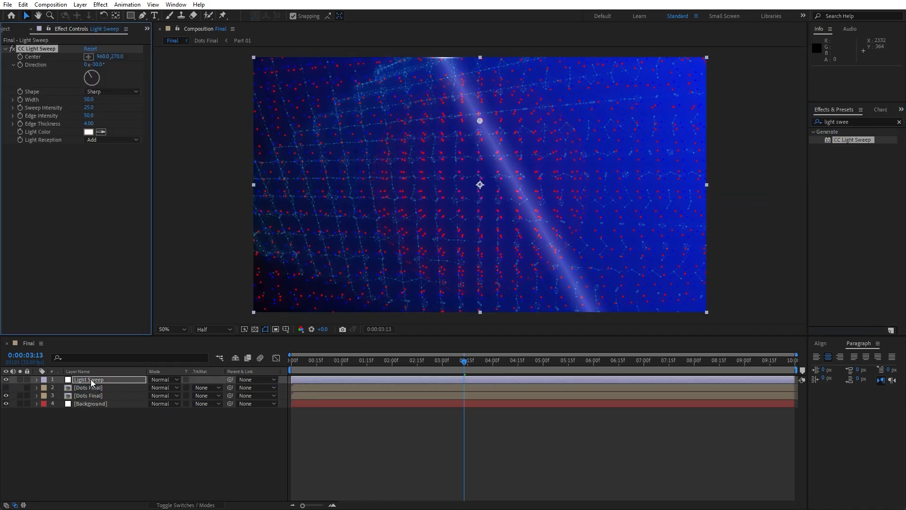
# Step: Set the light sweep's Edge Intensity and Edge Thickness to 0 and its Width to 150
pyautogui.click(88, 116)
pyautogui.write('0')
pyautogui.press('Tab')
pyautogui.write('0')
pyautogui.click(92, 222)
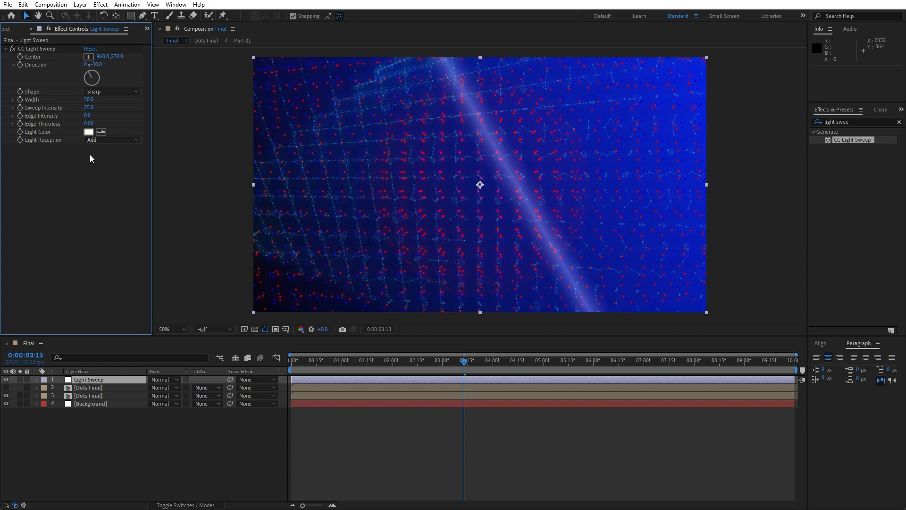
pyautogui.click(87, 100)
pyautogui.write('150')
pyautogui.click(75, 263)
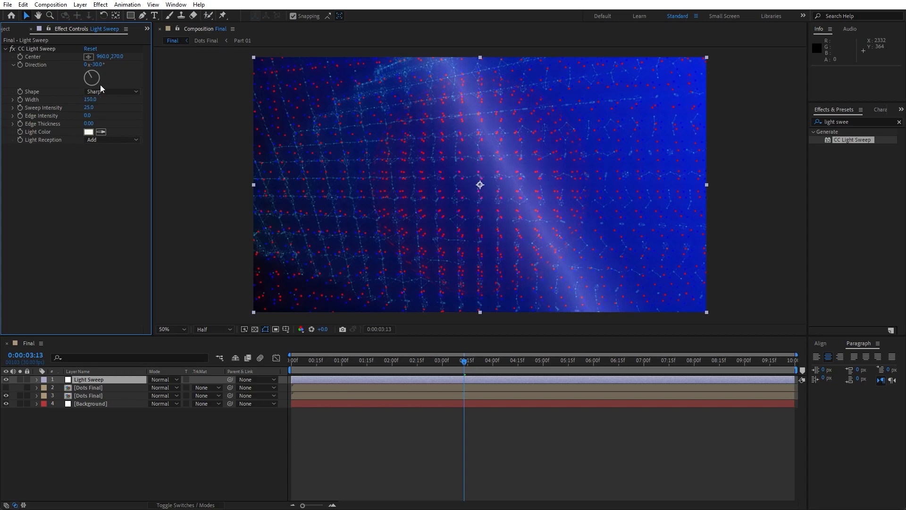
# Step: Set the light sweep's vertical Center to 560 and its Direction to 90°
pyautogui.click(117, 57)
pyautogui.write('560')
pyautogui.click(104, 204)
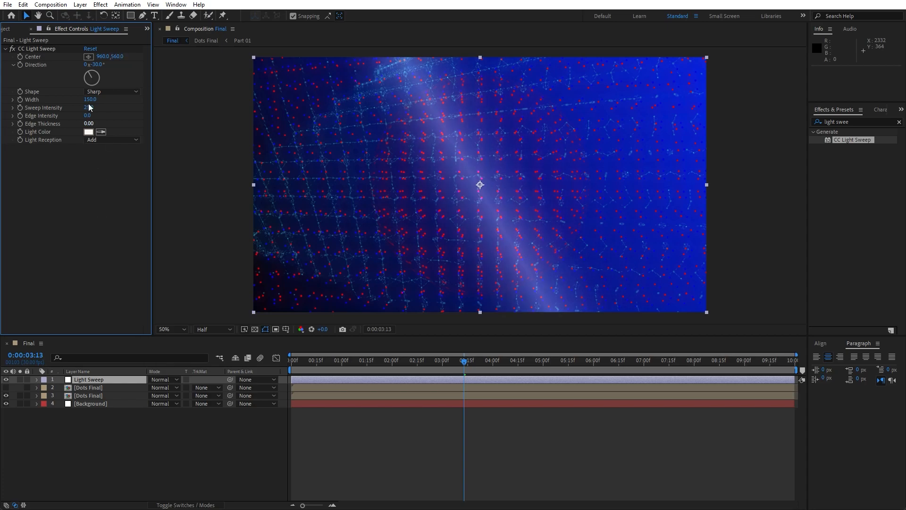
pyautogui.click(96, 64)
pyautogui.write('90')
pyautogui.click(78, 251)
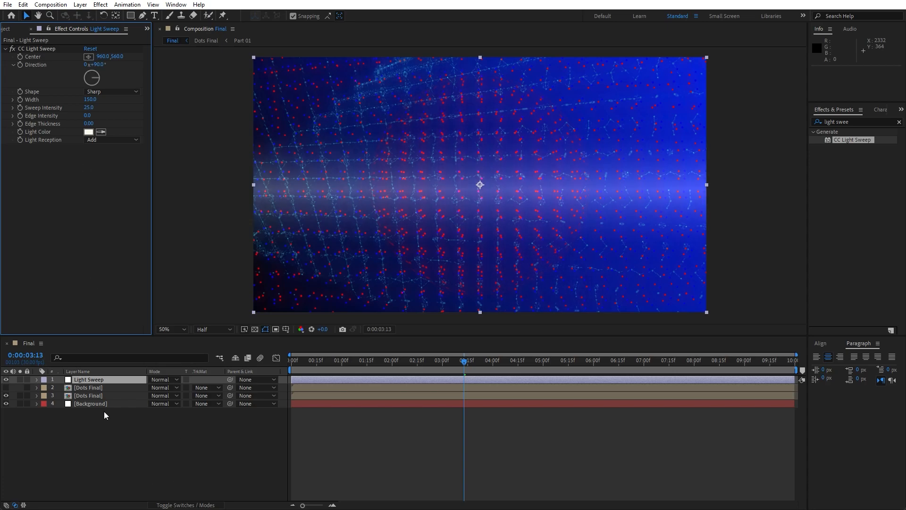
# Step: Reduce the Light Sweep layer's Opacity to 30% and collapse its properties
pyautogui.click(95, 381)
pyautogui.press('t')
pyautogui.click(156, 387)
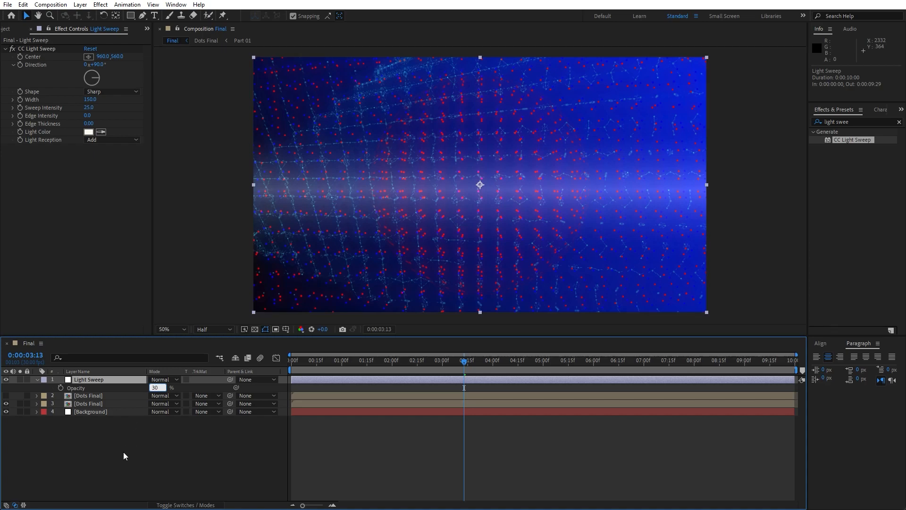
pyautogui.click(126, 446)
pyautogui.click(37, 378)
# Step: Add another adjustment layer on top of the stack and name it Lens Flare
pyautogui.rightClick(122, 431)
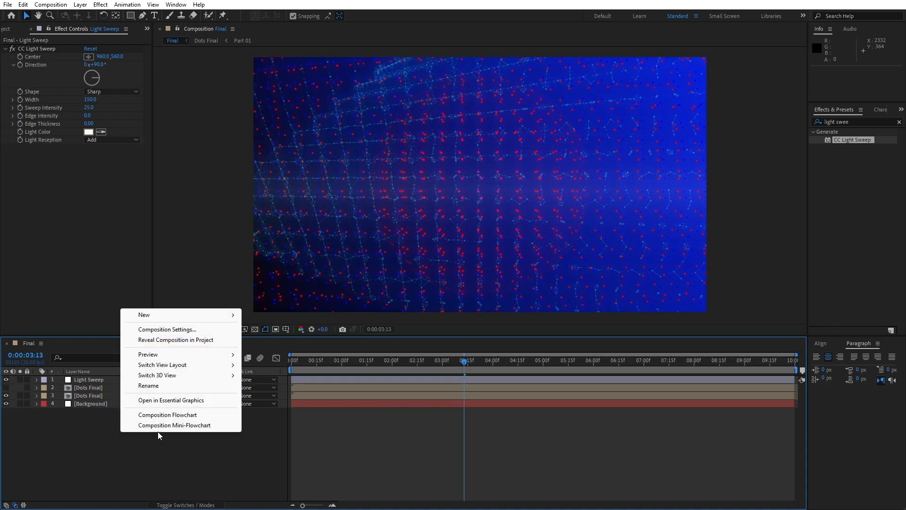
pyautogui.moveTo(171, 316)
pyautogui.click(290, 394)
pyautogui.press('Return')
pyautogui.write('L')
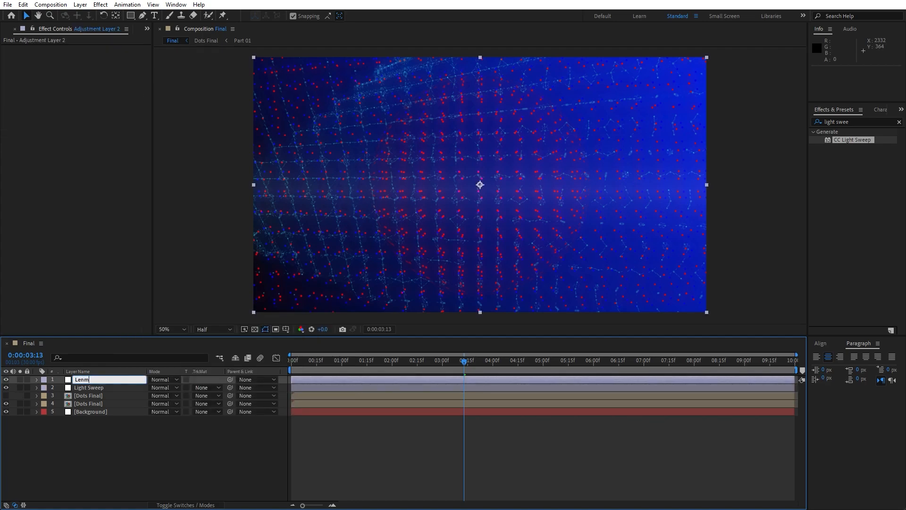
pyautogui.write('ens Flare')
pyautogui.press('Return')
# Step: Apply the Lens Flare effect to the Lens Flare layer and set its Lens Type to 105mm Prime
pyautogui.click(871, 121)
pyautogui.write('lens f')
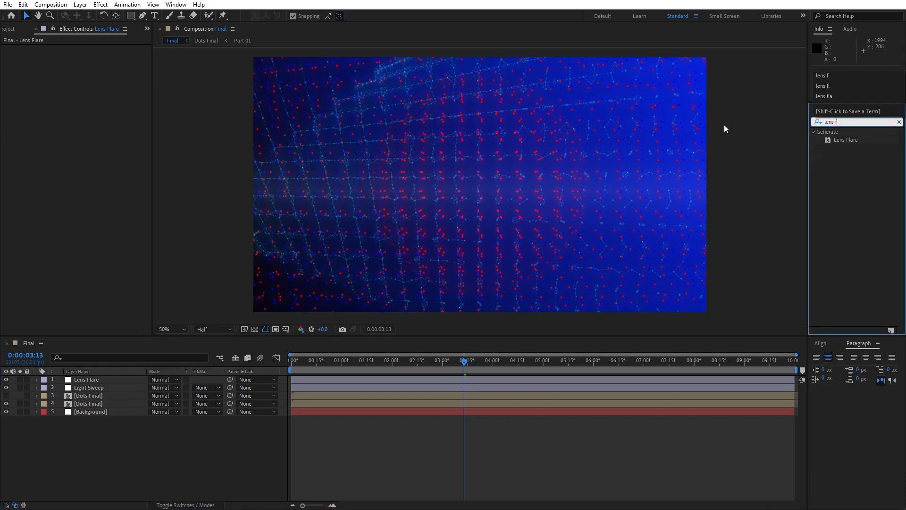
pyautogui.moveTo(846, 140); pyautogui.dragTo(110, 381)
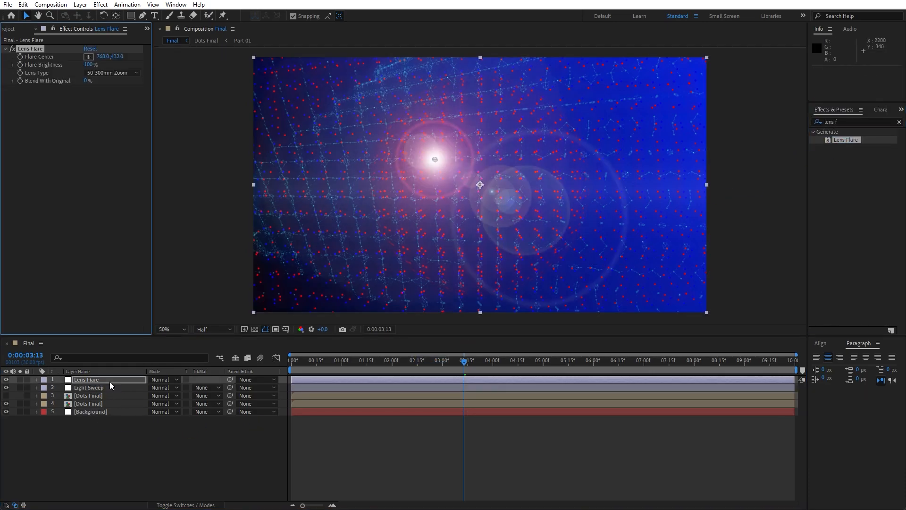
pyautogui.click(97, 73)
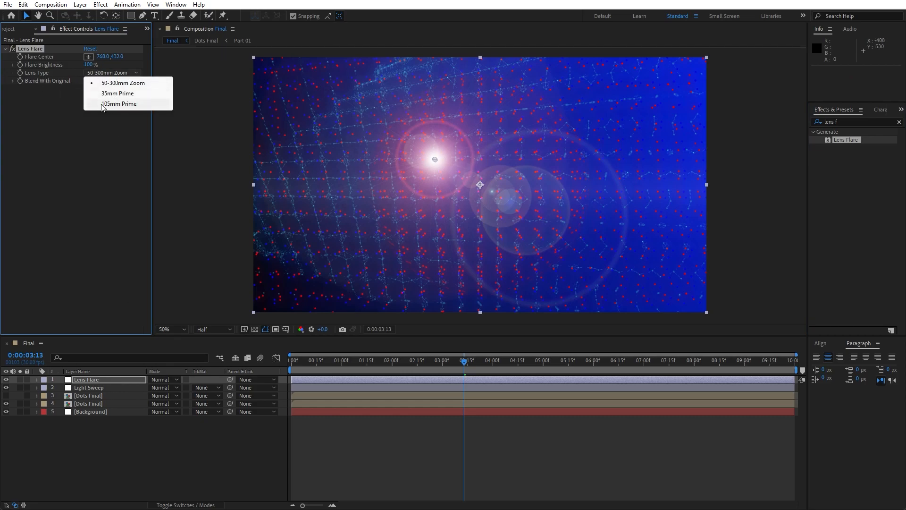
pyautogui.click(118, 104)
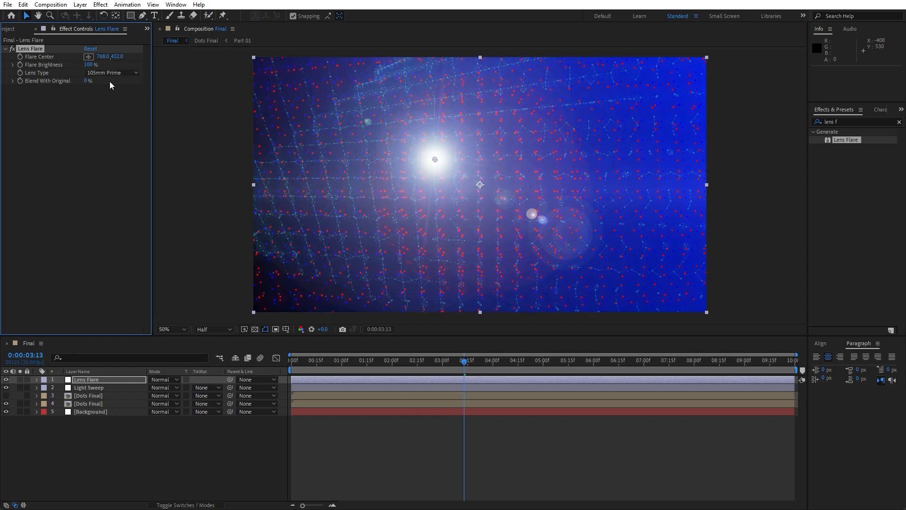
# Step: Place the Flare Center just outside the upper-left corner of the frame, at about -20, 18
pyautogui.click(88, 56)
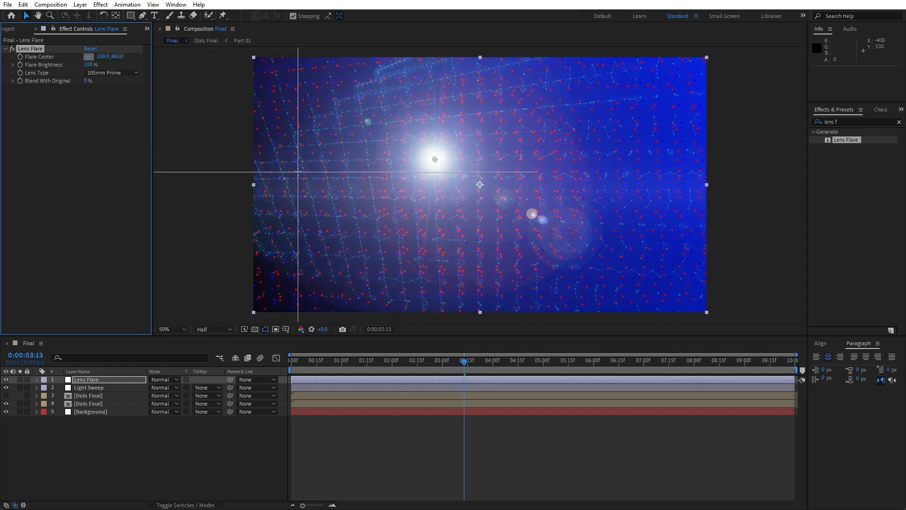
pyautogui.click(245, 60)
pyautogui.moveTo(244, 61); pyautogui.dragTo(250, 62)
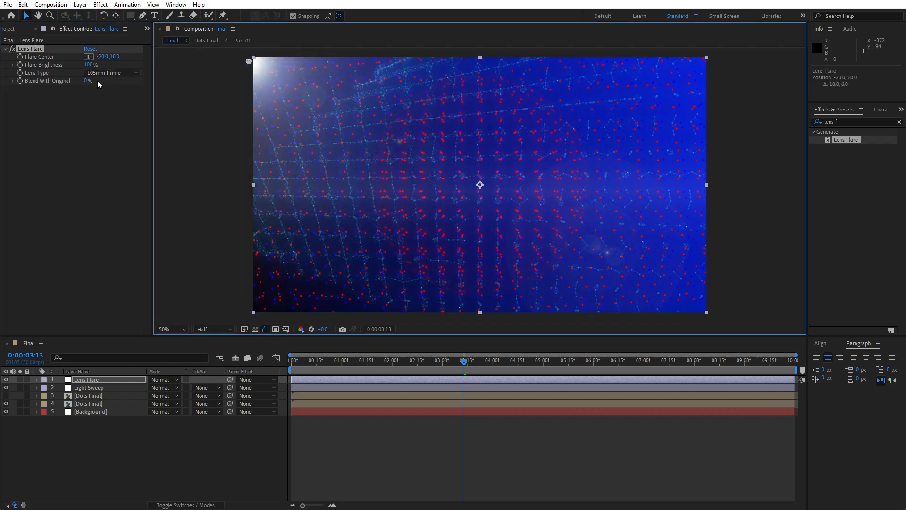
# Step: Set the Flare Brightness to 150% and change the Lens Flare layer's blending mode to Overlay
pyautogui.click(88, 65)
pyautogui.click(88, 65)
pyautogui.write('150')
pyautogui.click(85, 177)
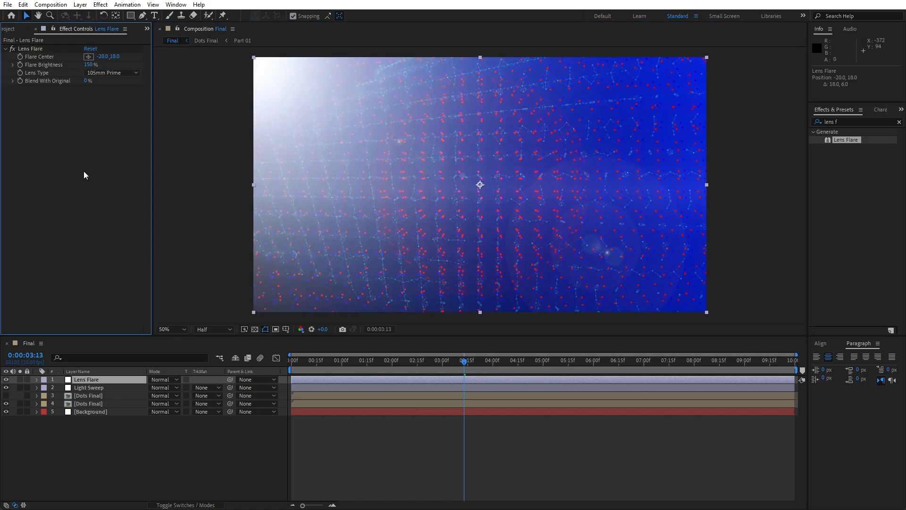
pyautogui.click(160, 381)
pyautogui.click(210, 267)
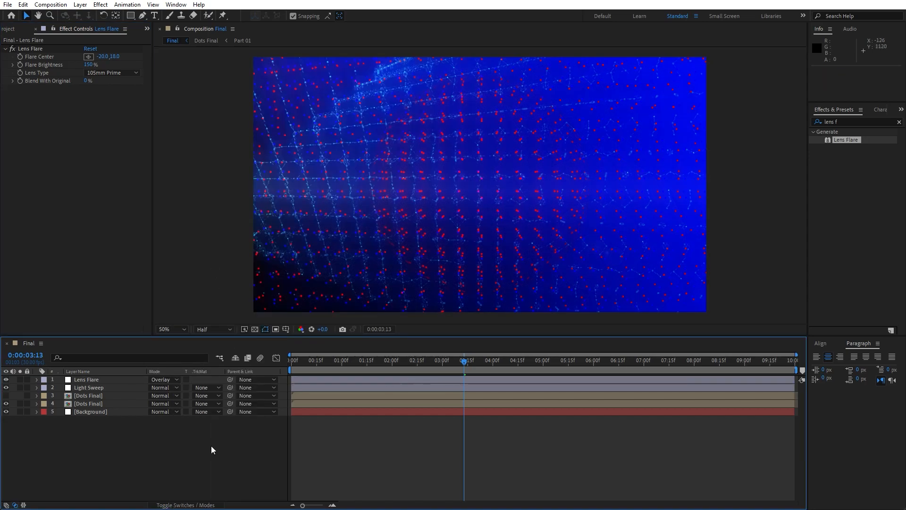
# Step: Preview the finished Final composition, move the current time to 0:00:05:09 and play it again
pyautogui.press('space')
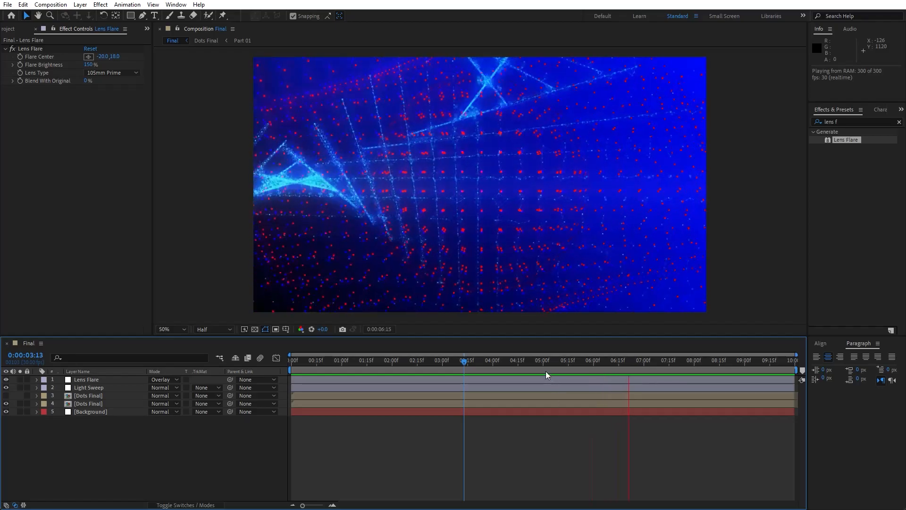
pyautogui.click(526, 363)
pyautogui.moveTo(526, 364); pyautogui.dragTo(558, 364)
pyautogui.press('space')
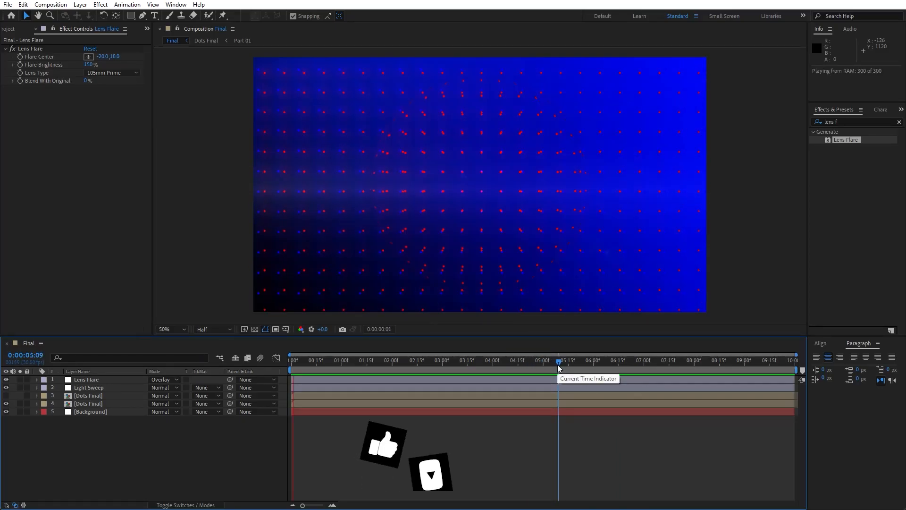